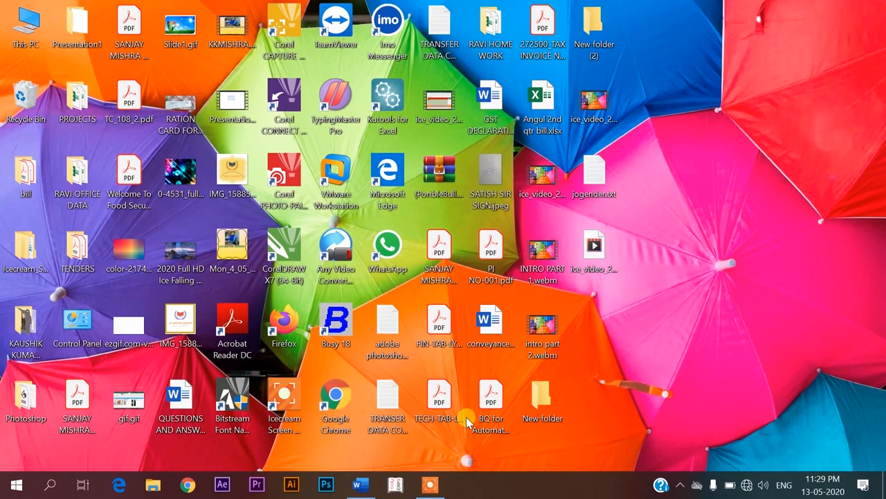
- Bring up the Word notes on WordPad and read what it is and which file extension it uses
click(362, 487)
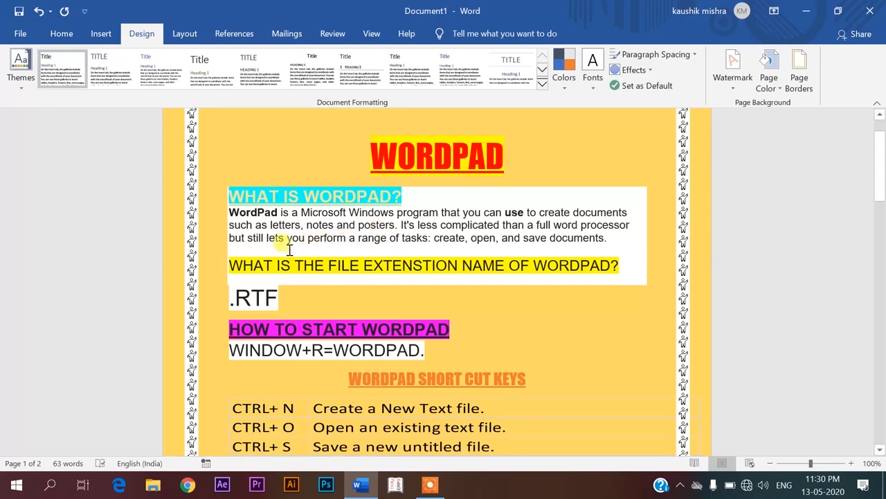
drag(232, 263, 621, 268)
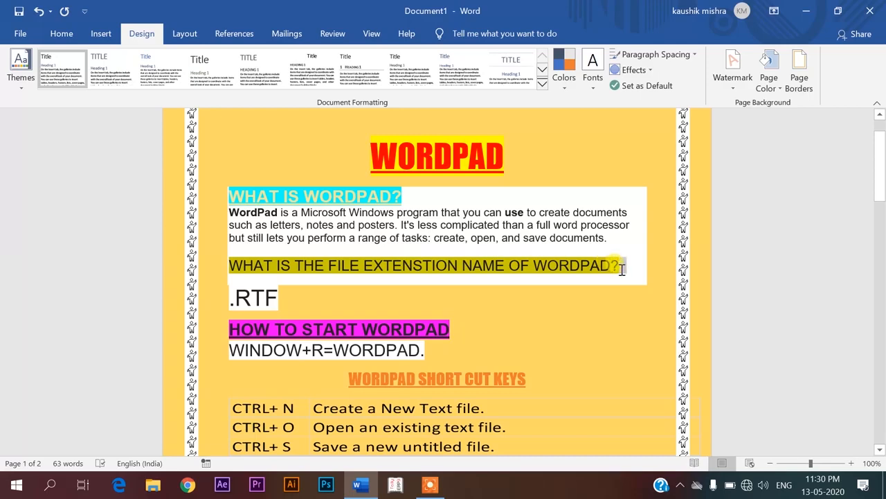
scroll(304, 399, down, 1)
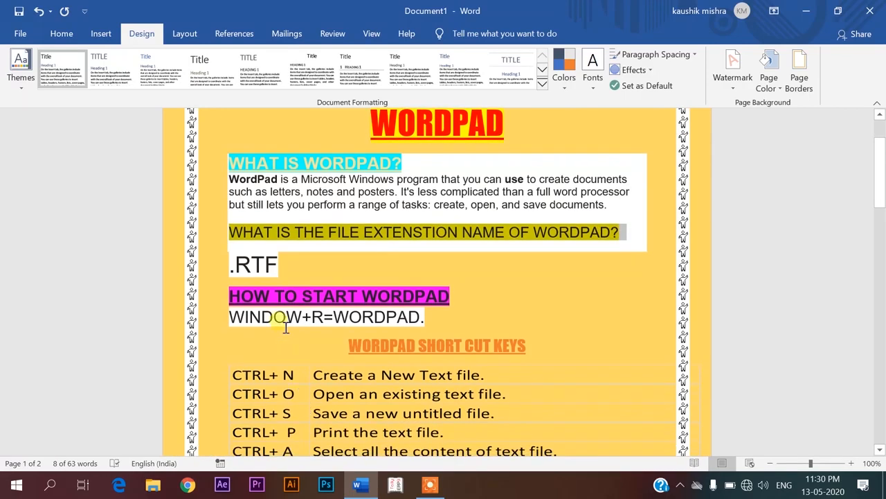
click(299, 276)
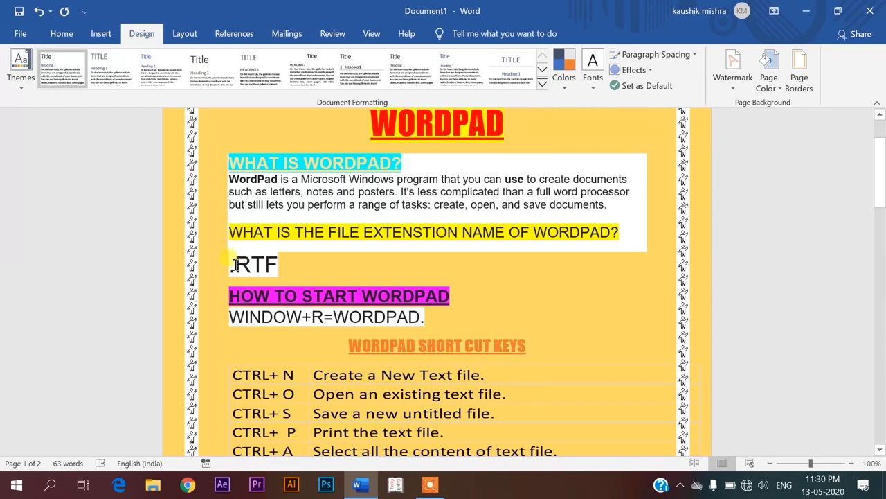
drag(221, 264, 277, 269)
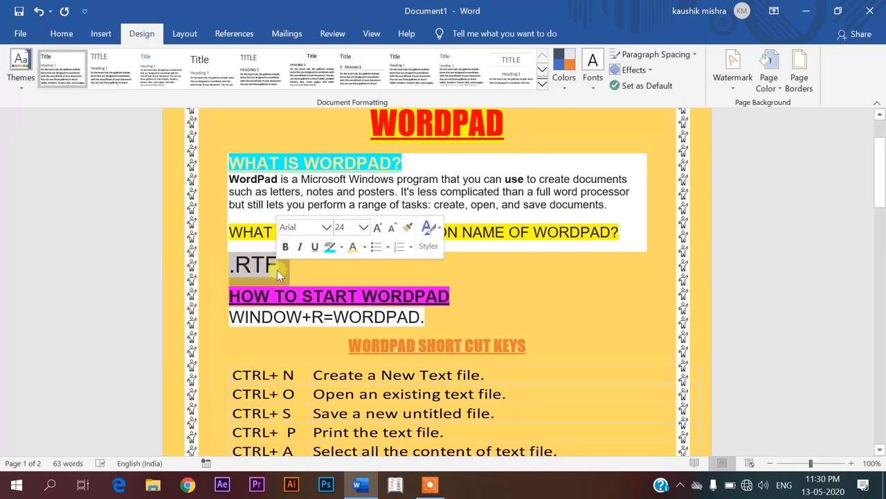
click(277, 269)
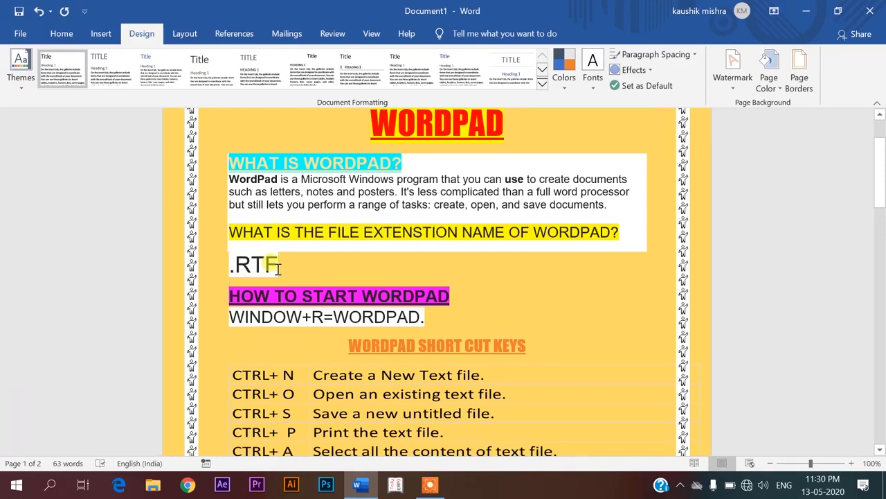
scroll(251, 330, down, 1)
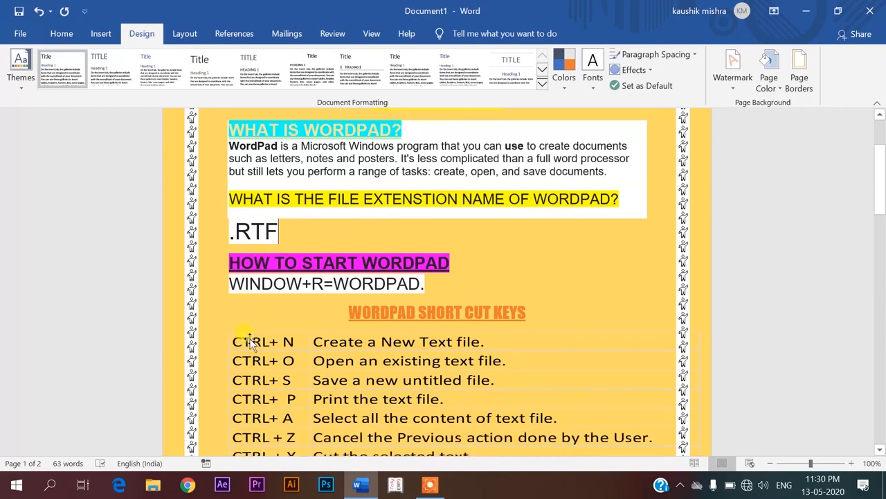
scroll(251, 341, down, 1)
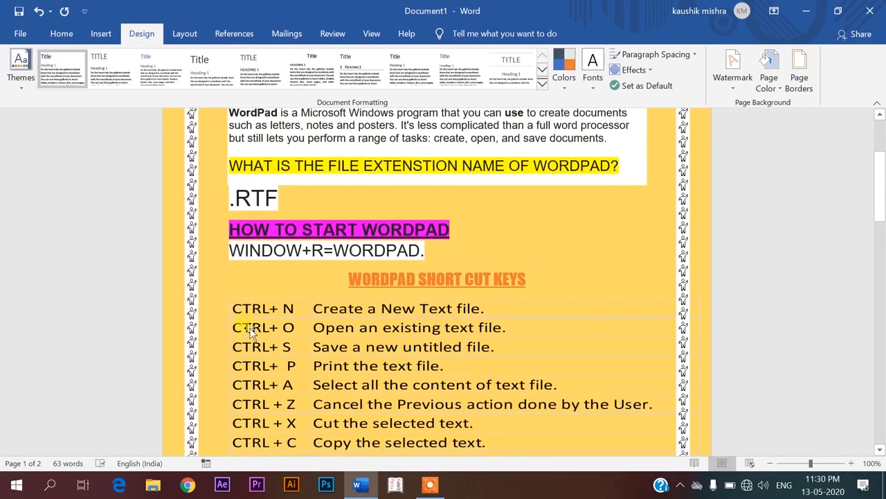
- Follow the start-up note by running the command "wordpad" through Windows Run, and close the blank WordPad window
drag(226, 230, 420, 252)
click(454, 253)
key(super+r)
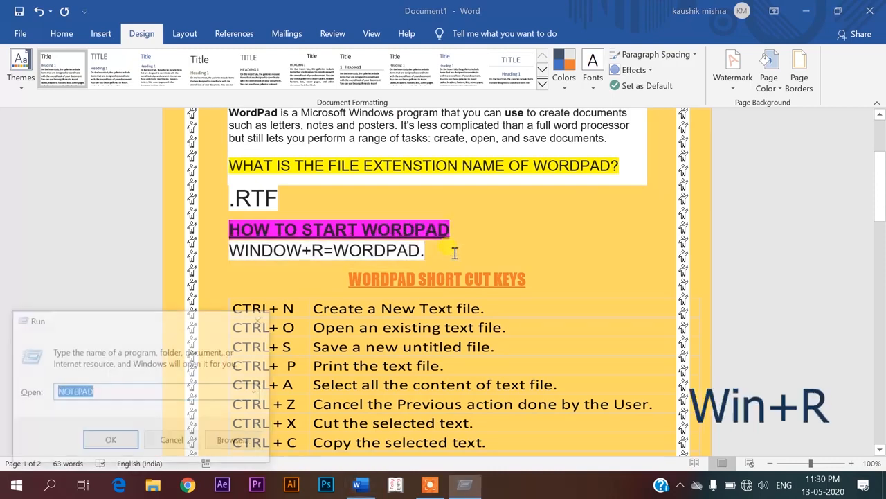
scroll(453, 253, down, 2)
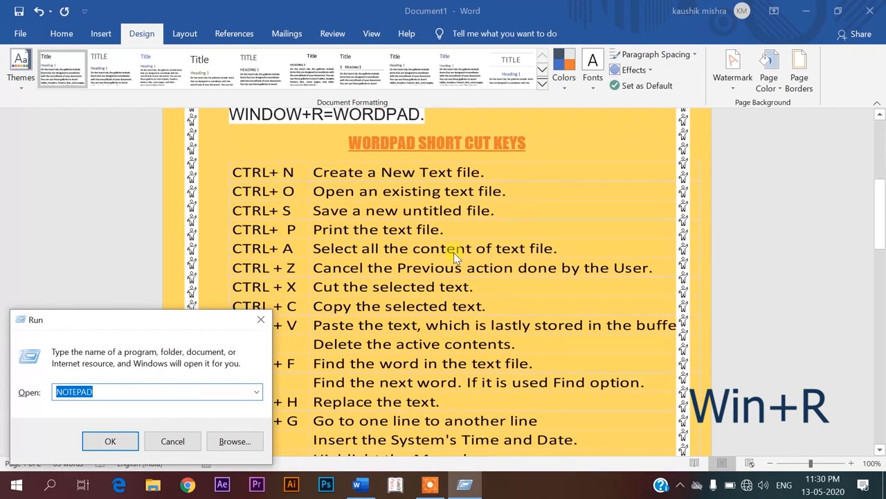
text(wordpad)
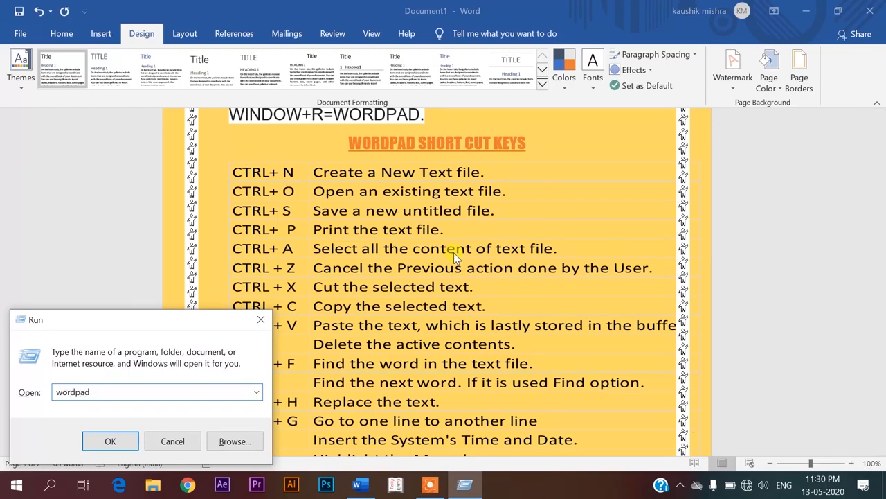
key(Return)
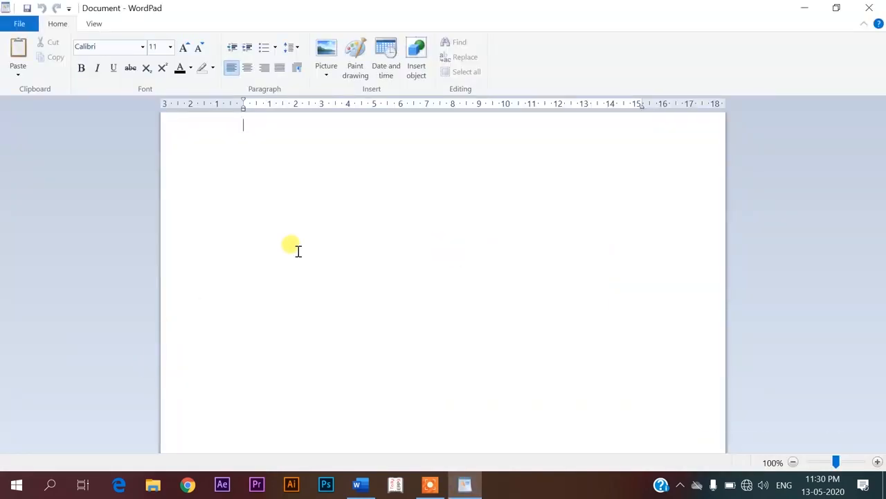
click(870, 8)
- Review the notes on WordPad's file extension, how to start it, and its shortcut keys
scroll(290, 253, up, 1)
scroll(290, 253, up, 3)
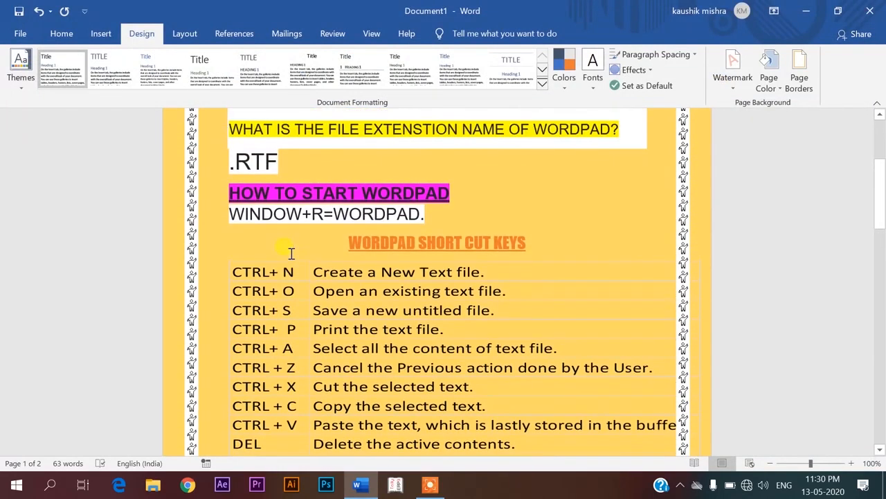
drag(227, 194, 290, 232)
click(281, 231)
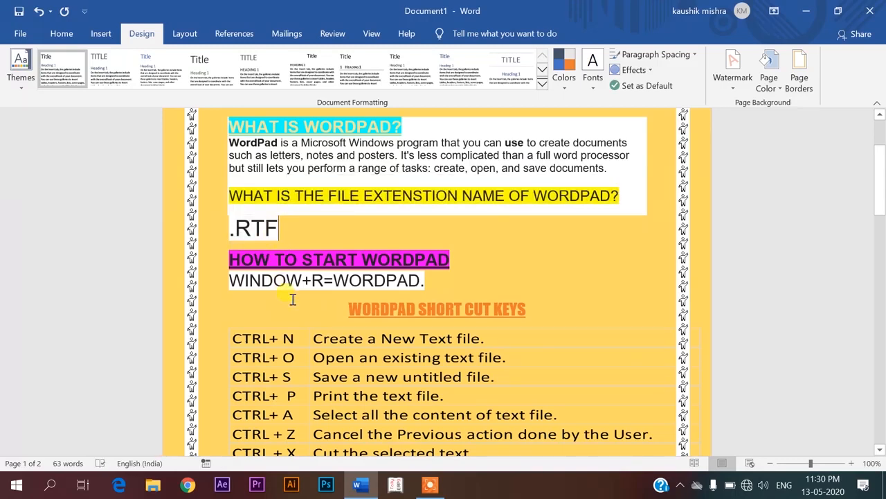
scroll(292, 299, down, 3)
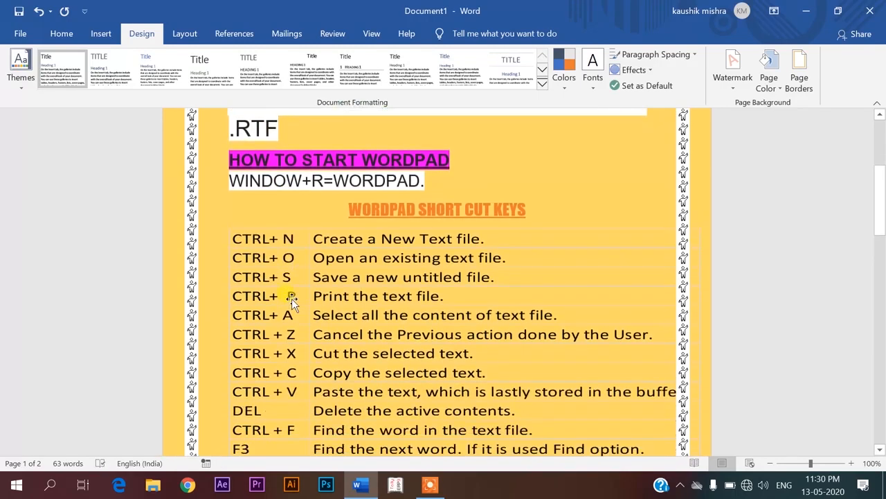
scroll(291, 298, down, 2)
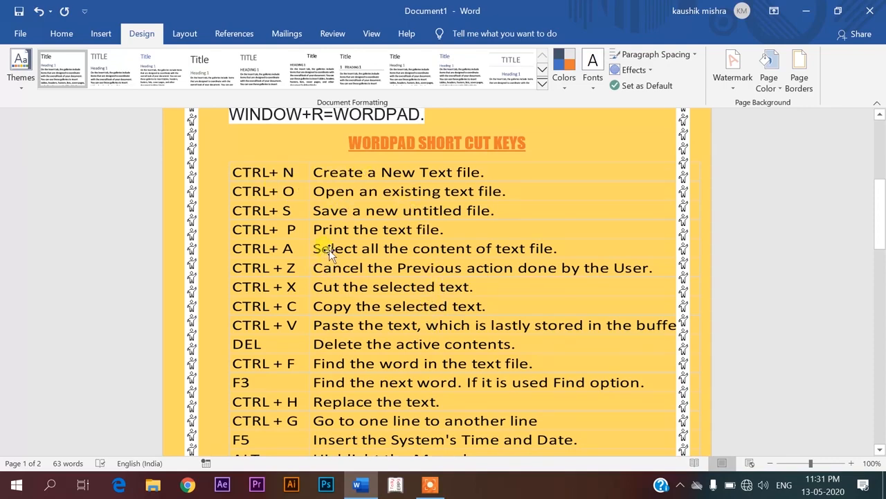
scroll(329, 249, up, 5)
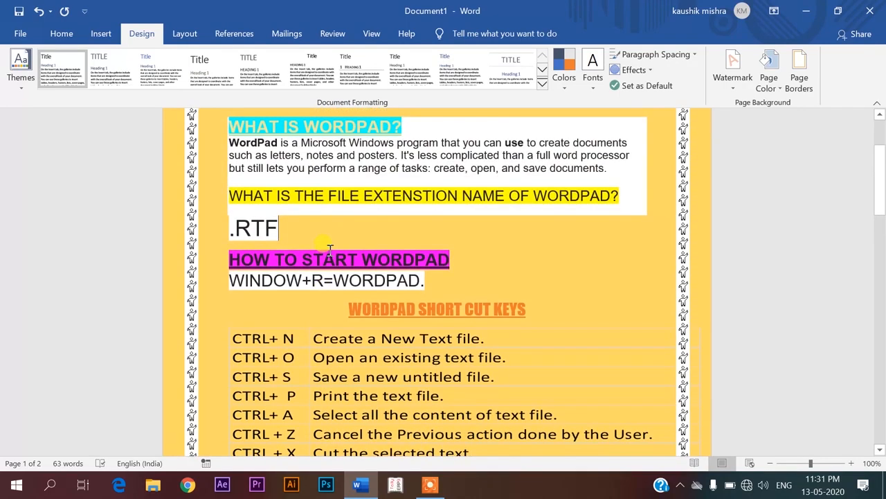
scroll(329, 249, up, 1)
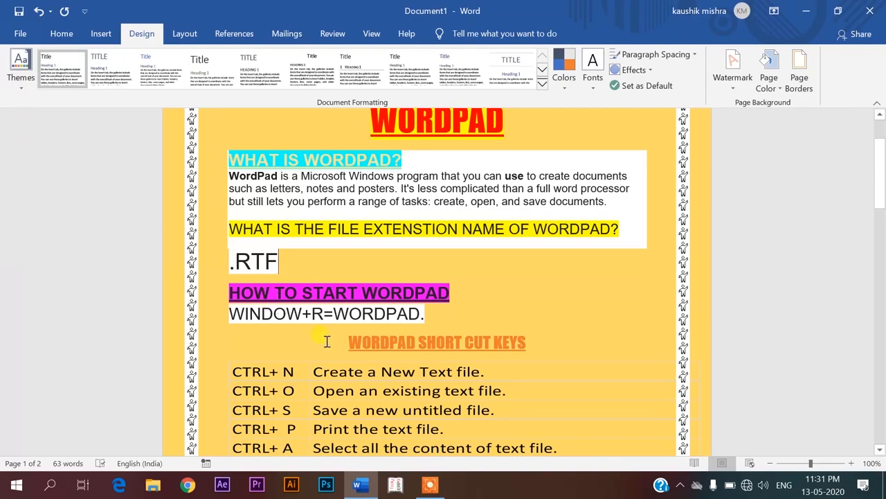
- Launch WordPad again by running the remembered "wordpad" command through Windows Run
key(super+r)
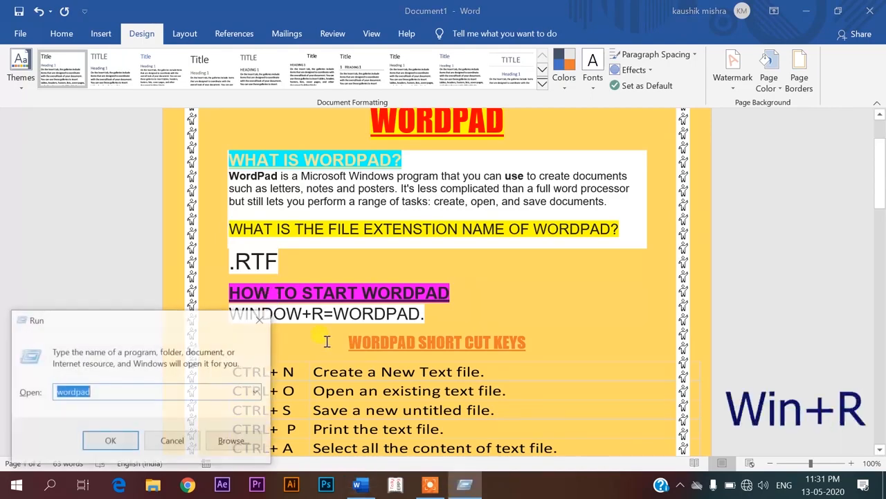
key(Return)
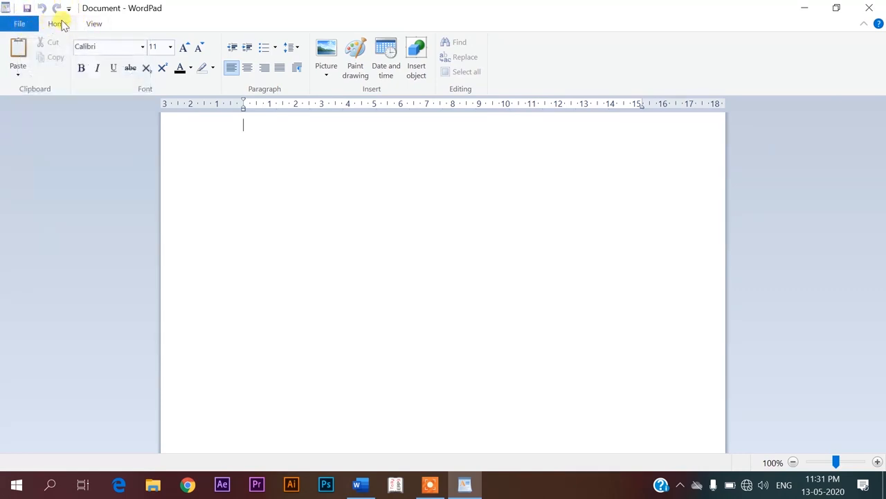
click(97, 24)
click(59, 24)
click(19, 73)
click(217, 138)
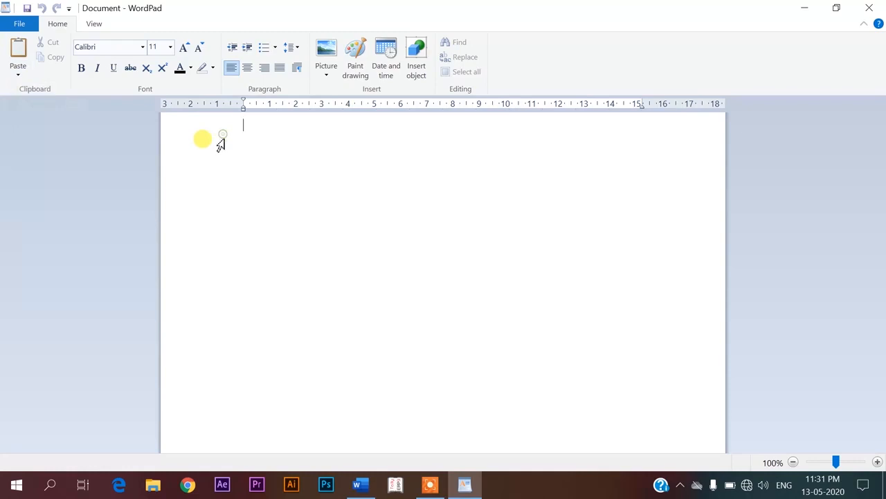
- Enter the sample text "kljkh" in the blank document and copy it to the clipboard
text(kljk)
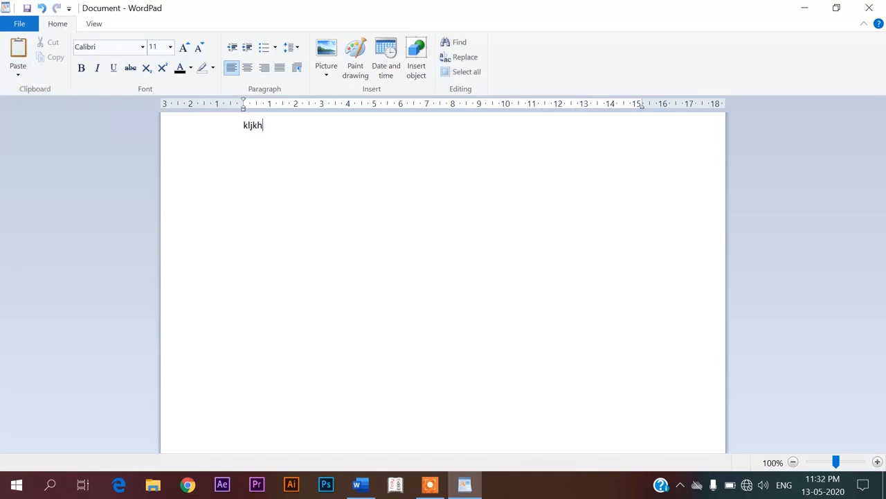
text(h)
drag(308, 129, 244, 119)
key(super+c)
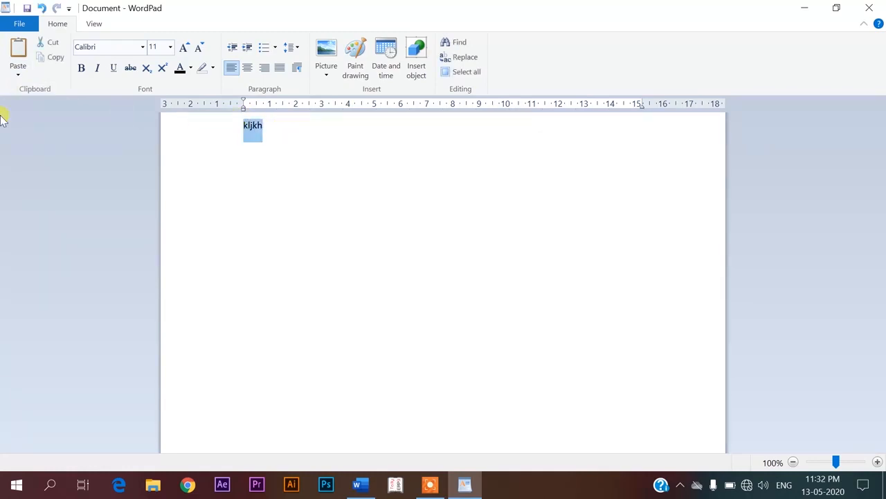
click(21, 72)
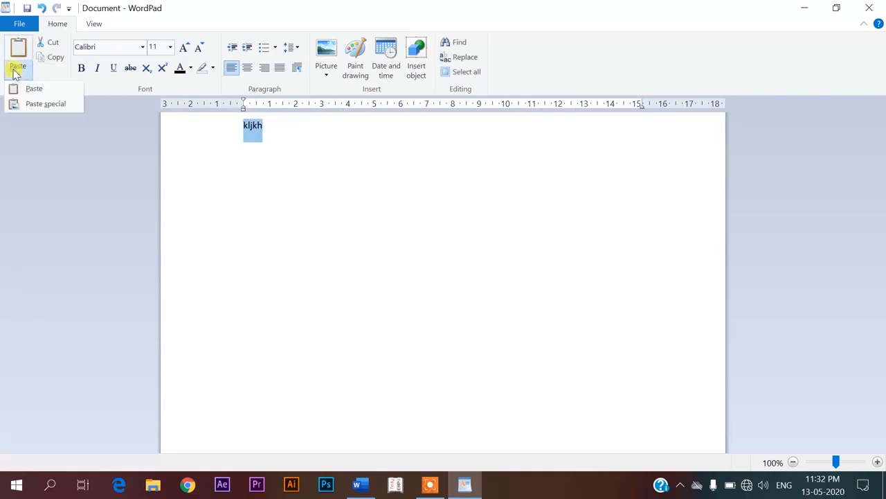
click(50, 59)
- Paste the copied text on a new line below the original "kljkh"
click(289, 127)
key(Return)
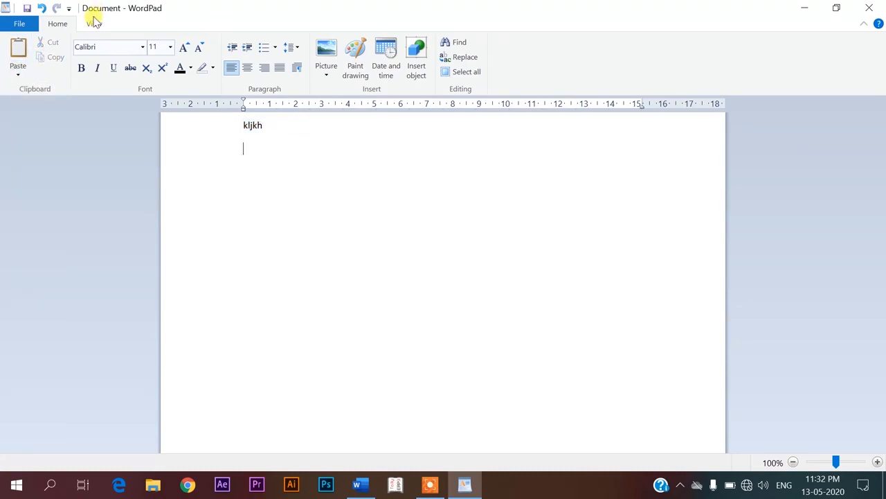
click(18, 71)
click(30, 90)
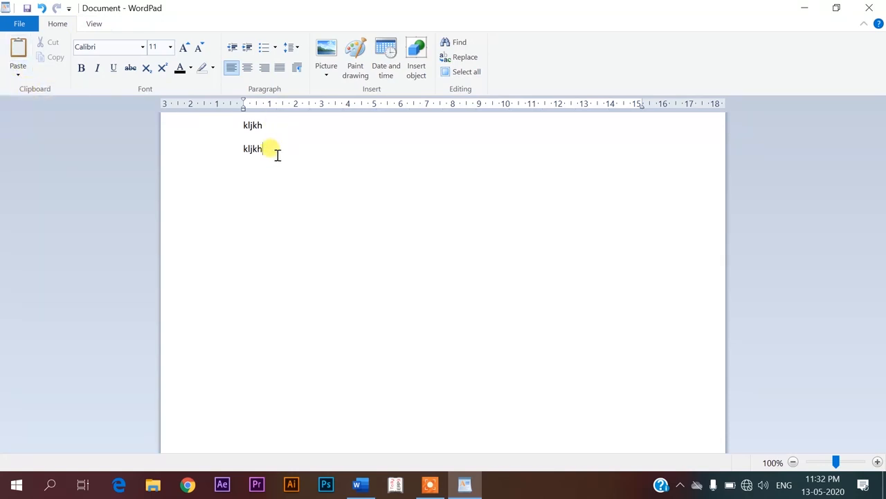
- Cut the first "kljkh" and paste it on a new line below the remaining one
key(Return)
drag(275, 125, 233, 126)
key(super+c)
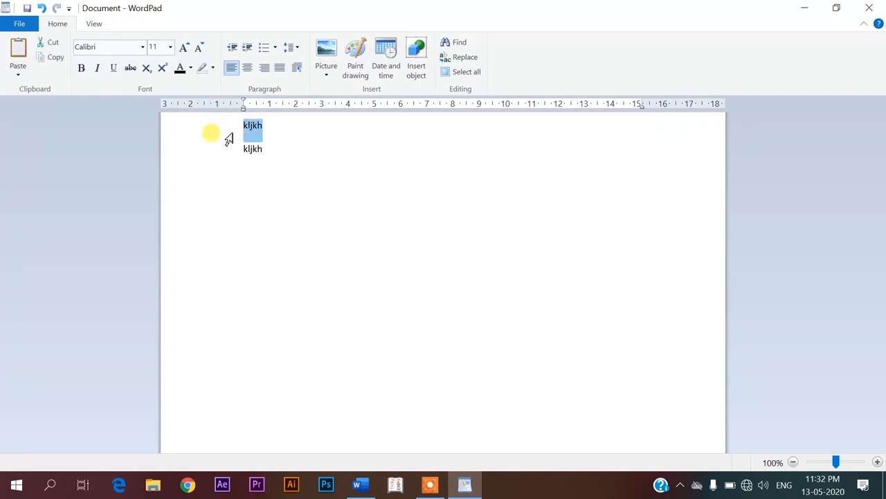
click(49, 43)
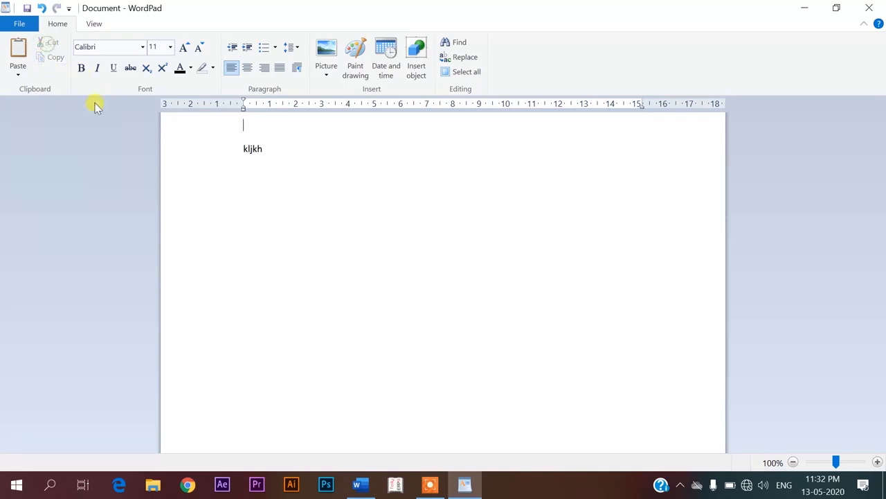
click(273, 147)
key(Return)
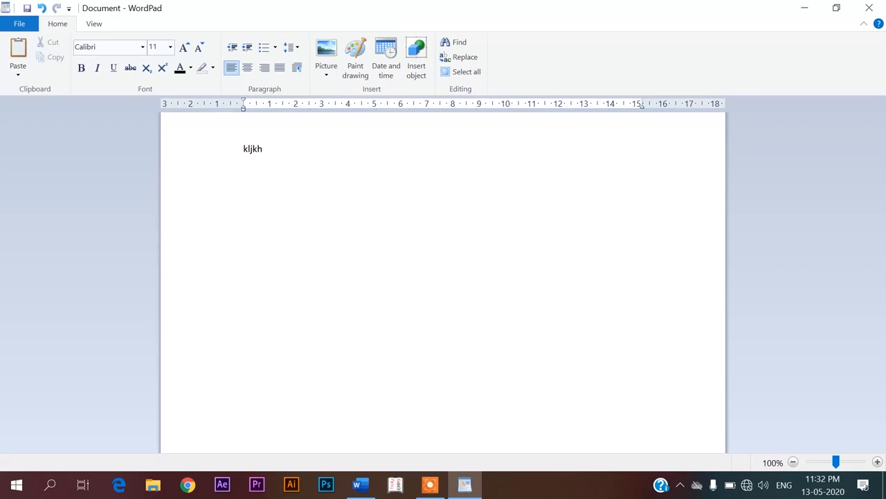
click(18, 71)
click(22, 90)
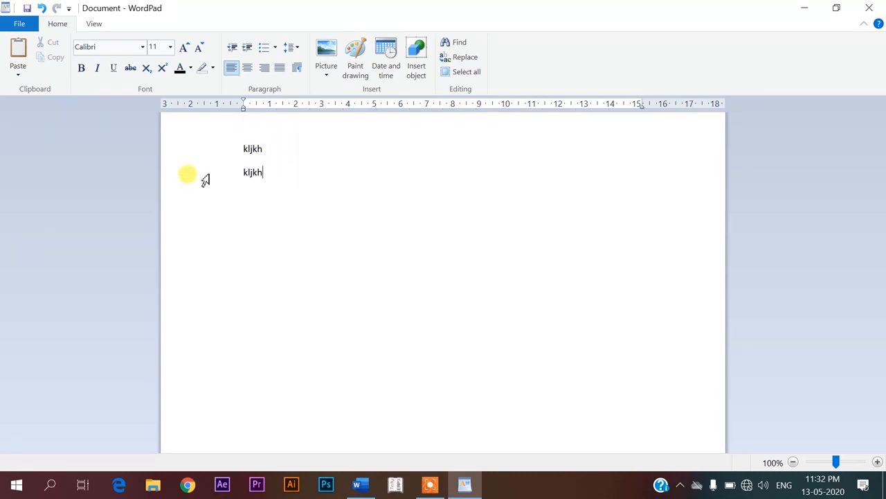
- Change the font of the upper "kljkh" line to Bernard MT Condensed
click(142, 46)
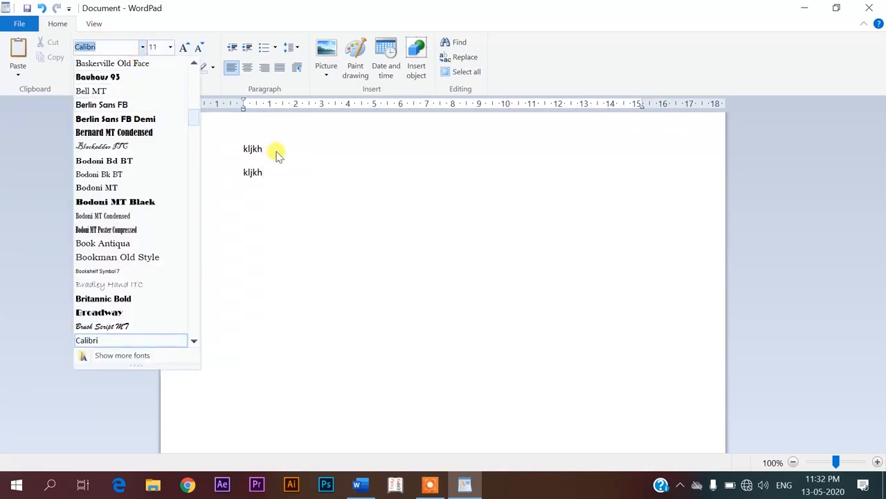
click(276, 149)
drag(275, 149, 190, 143)
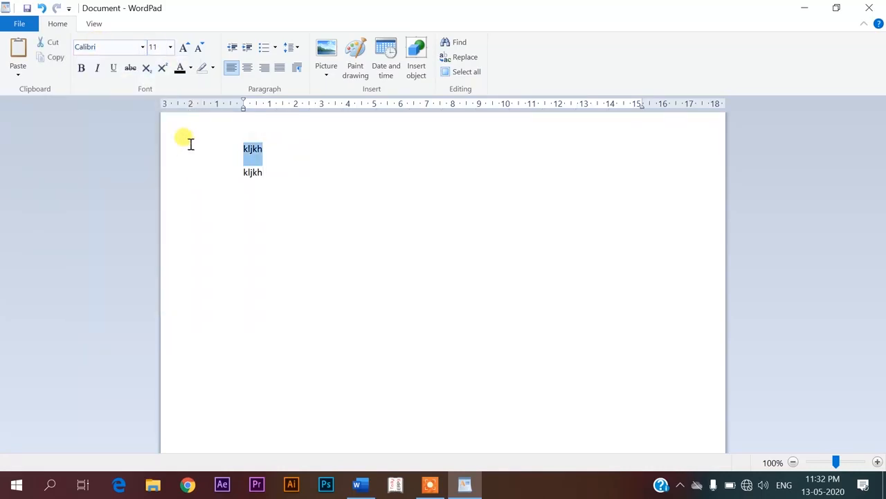
click(143, 46)
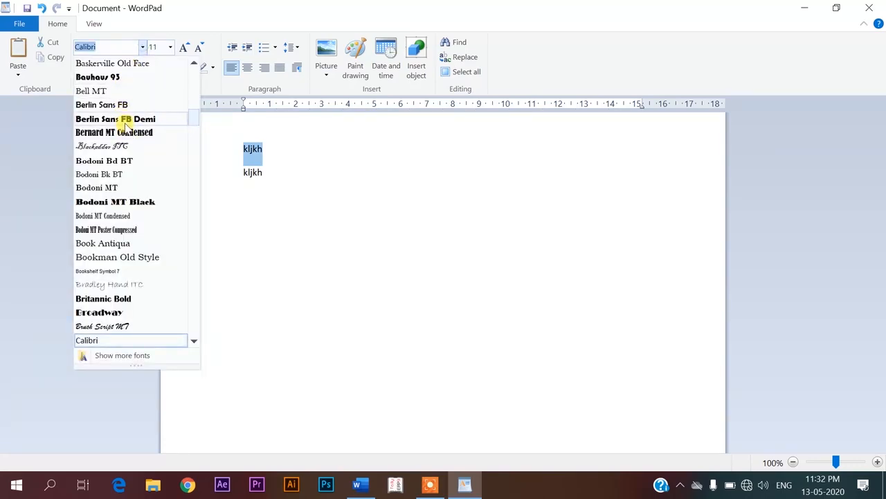
click(123, 132)
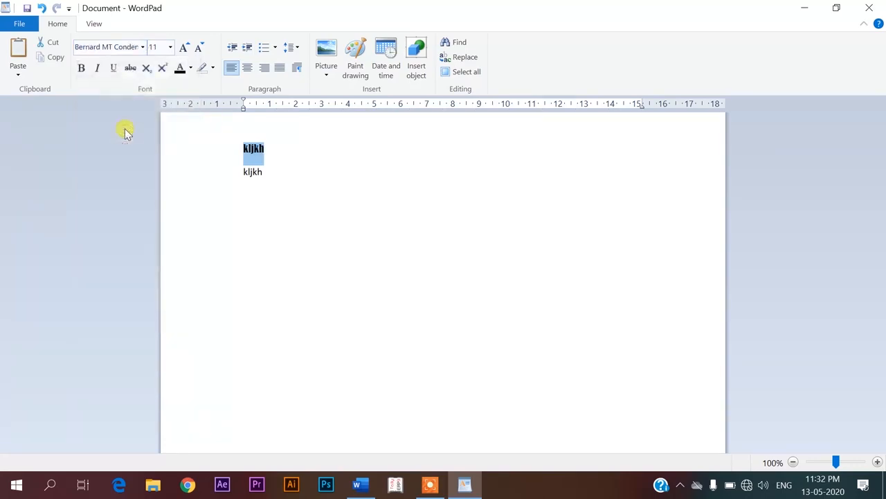
- Try font size 20 on the upper "kljkh" line and settle on size 18
click(170, 47)
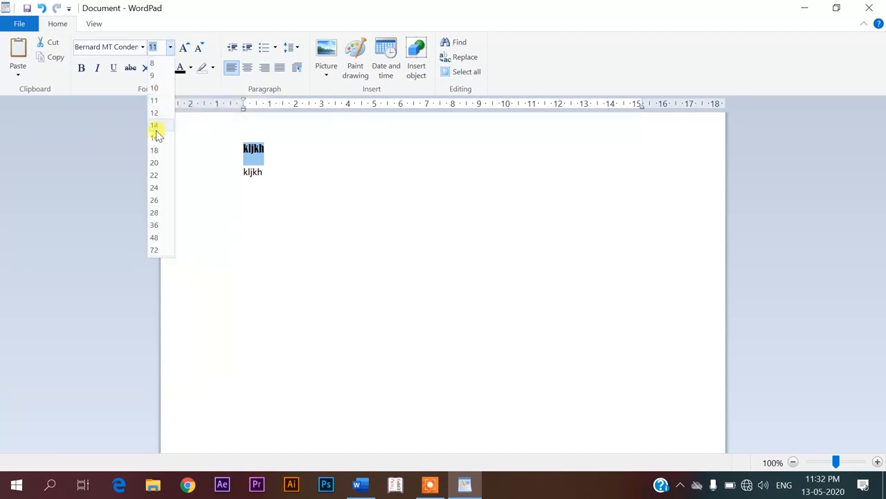
click(154, 163)
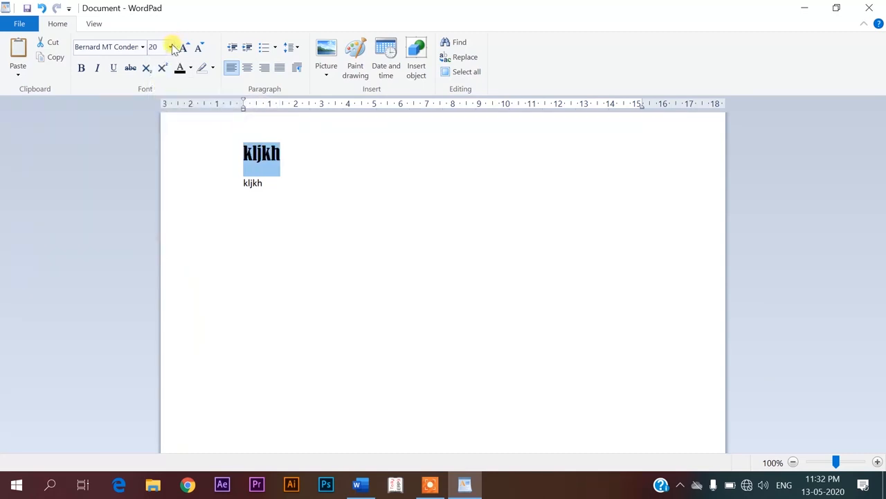
click(171, 47)
click(153, 148)
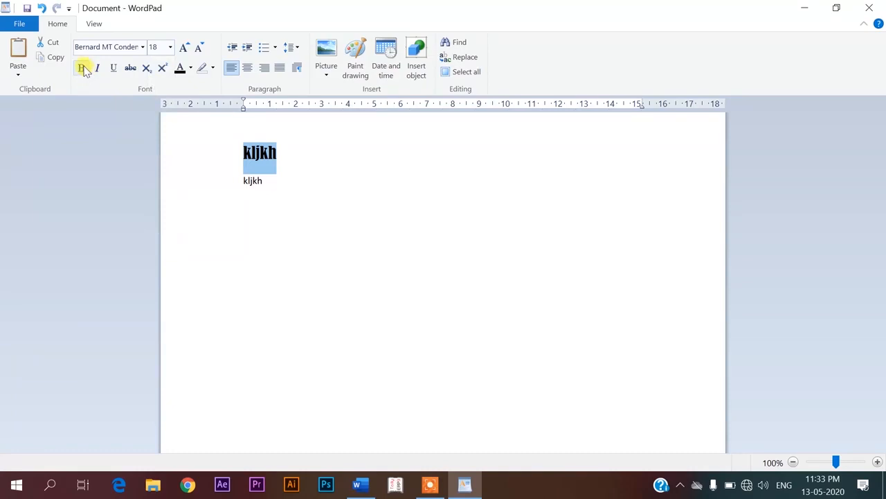
- Change the upper "kljkh" line's font to Arial Narrow and make it bold, italic and underlined
click(142, 47)
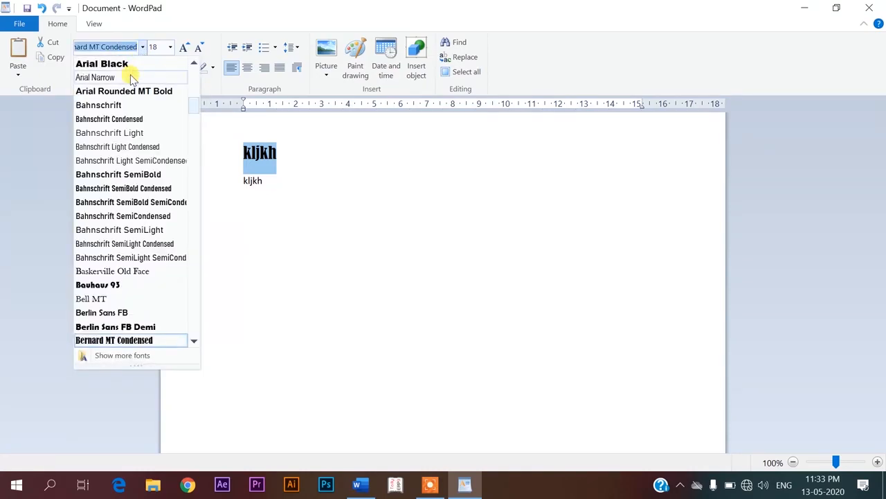
click(131, 77)
click(81, 68)
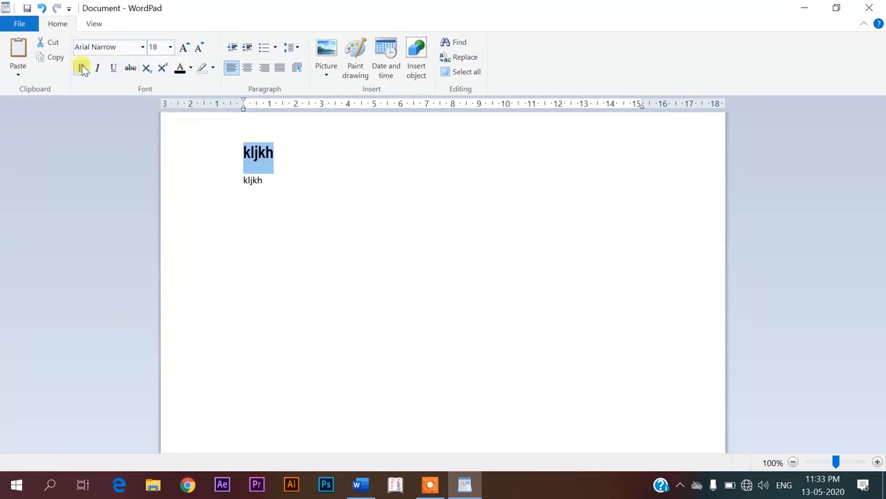
click(97, 69)
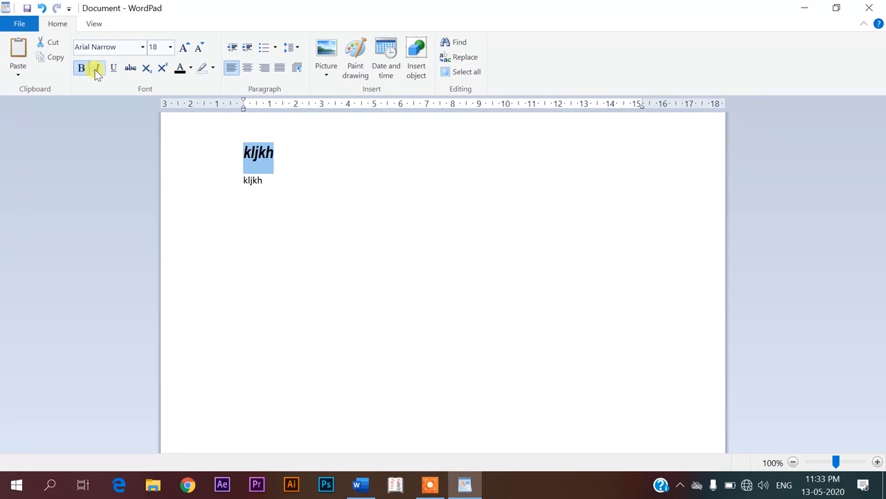
click(111, 69)
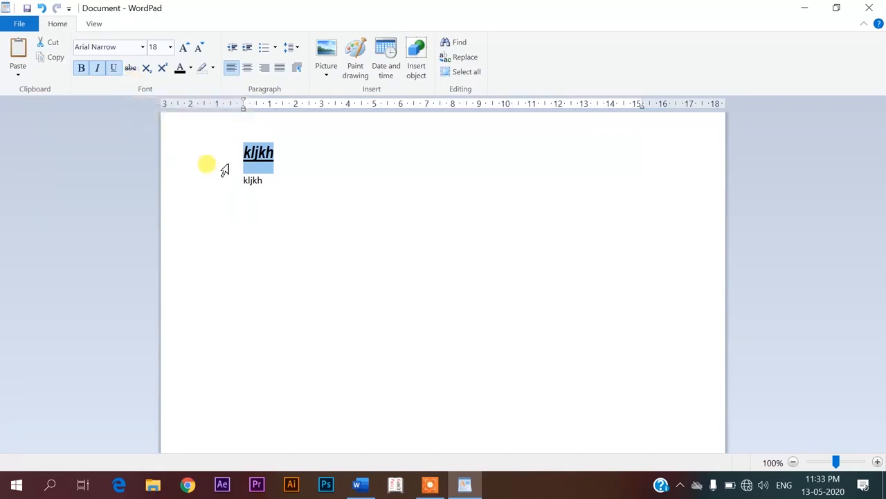
- Apply strikethrough to the lower "kljkh" line
click(278, 180)
drag(278, 180, 236, 186)
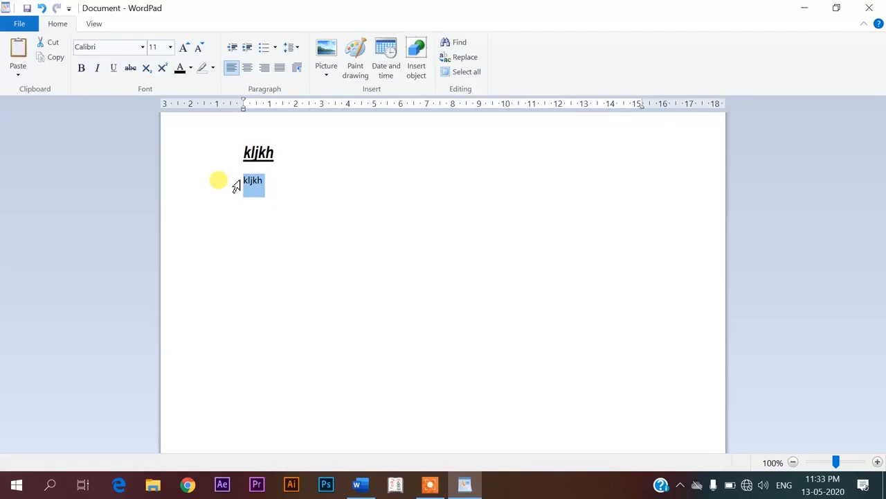
click(131, 69)
- Grow the font of the struck-through "kljkh" line to size 20
drag(286, 188, 244, 181)
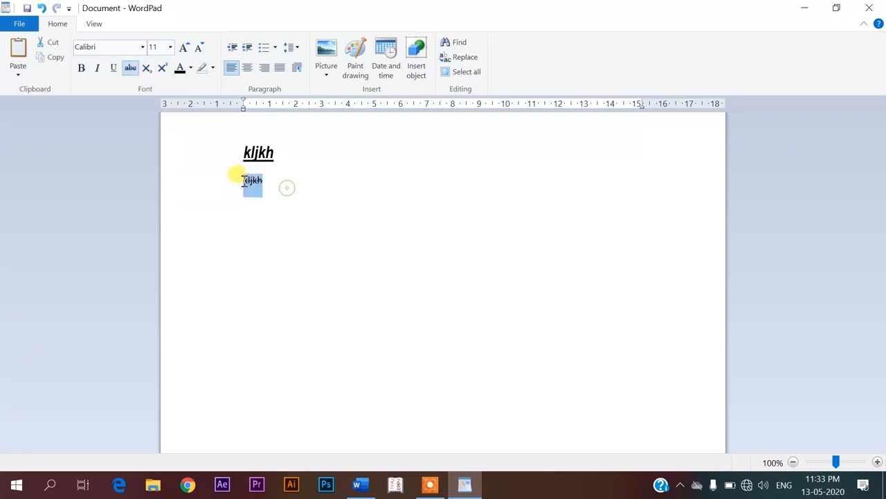
click(184, 47)
click(184, 47)
click(184, 47)
click(184, 48)
click(184, 47)
- Add the text "h2o" on a new line below the struck-through line and remove its strikethrough
click(288, 187)
key(Return)
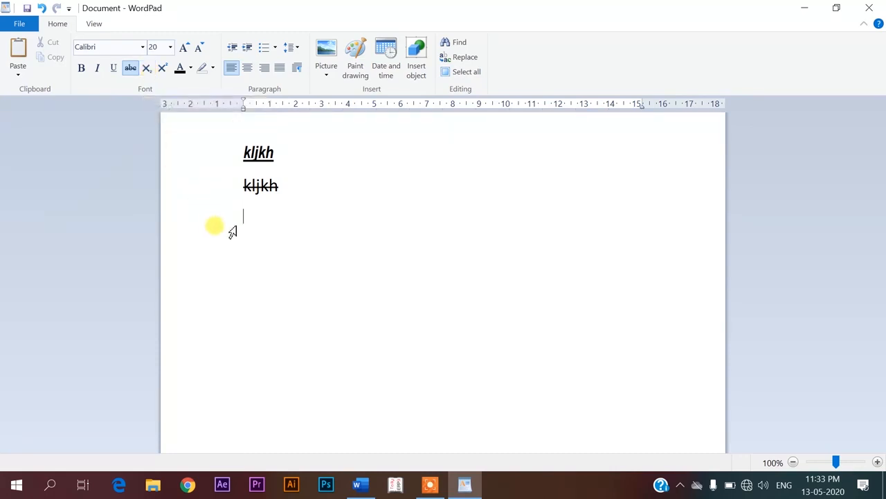
text(h)
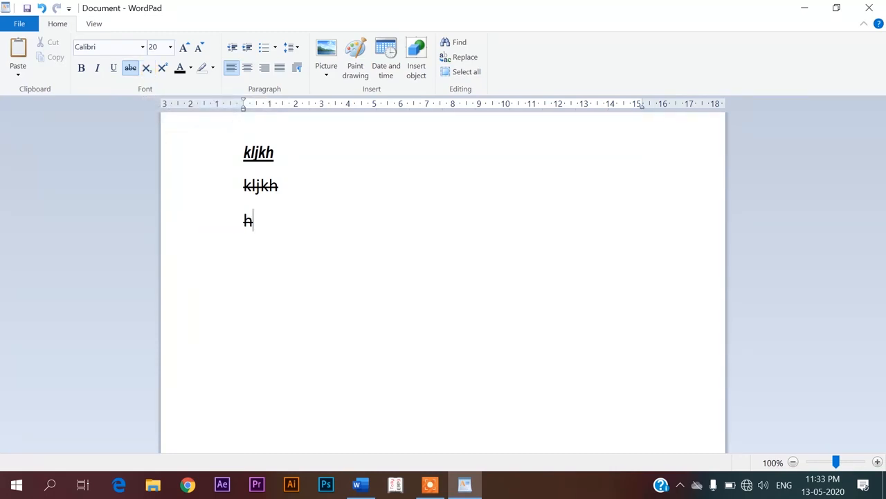
text(2o)
drag(306, 227, 225, 213)
click(131, 73)
click(309, 228)
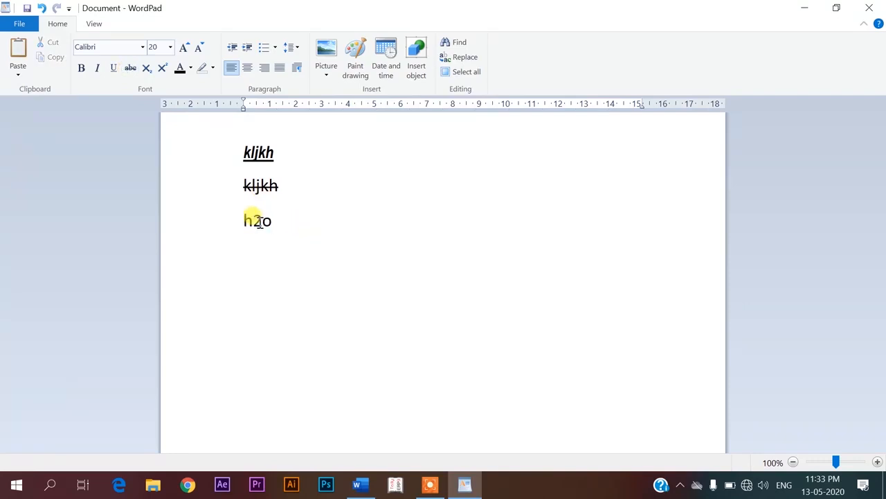
- Format the 2 in "h2o" as subscript
drag(262, 220, 253, 221)
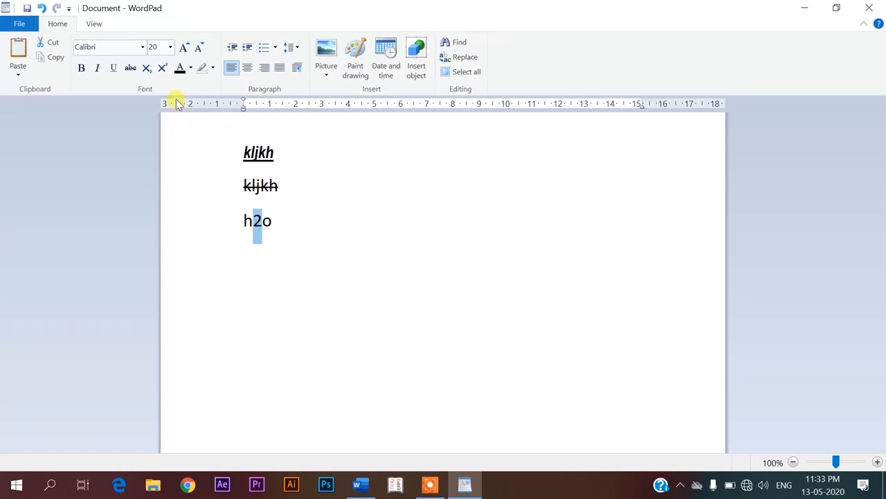
click(149, 71)
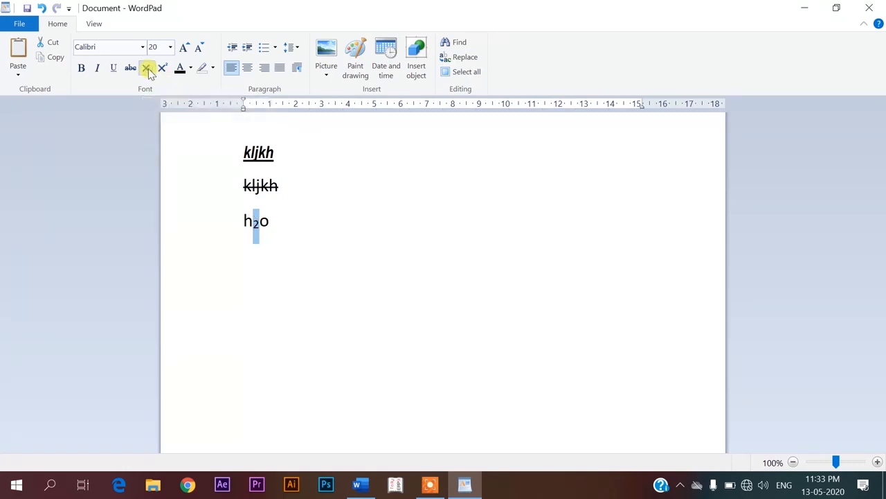
click(298, 223)
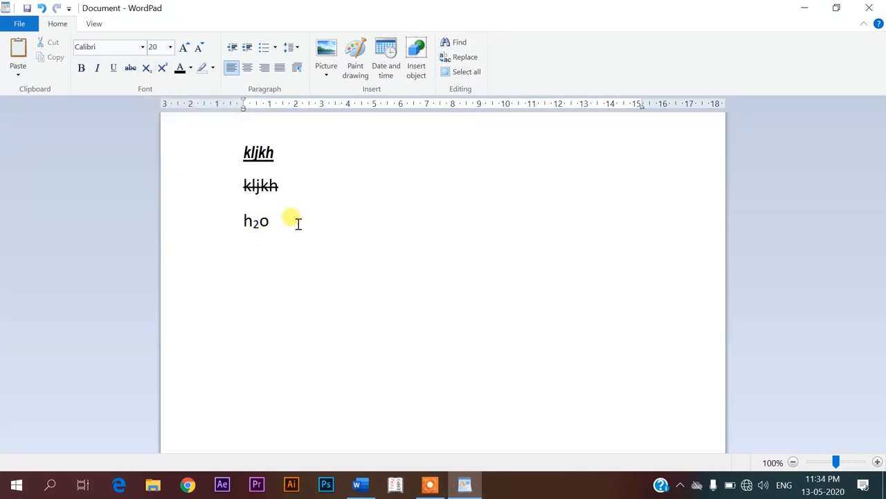
- Add "(a+b)2" on a new line below "h2o" and format its 2 as superscript
key(Return)
text((a)
text(+))
text(b)2)
drag(307, 255, 282, 254)
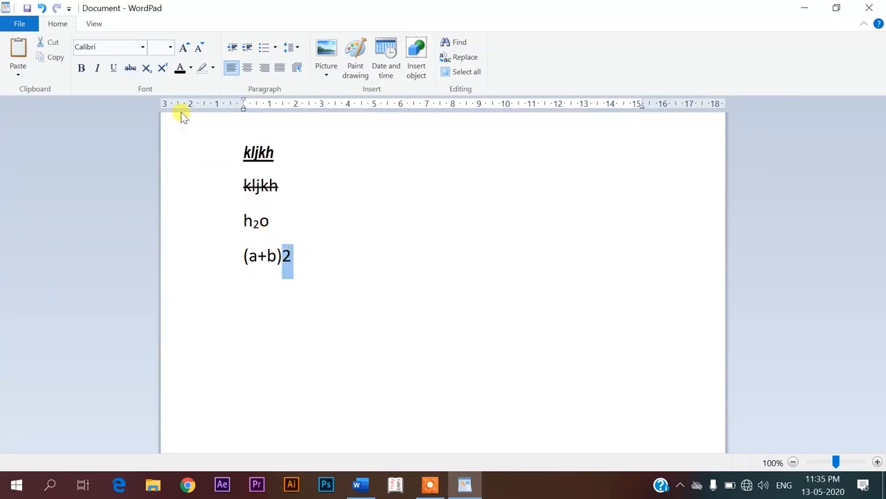
click(163, 69)
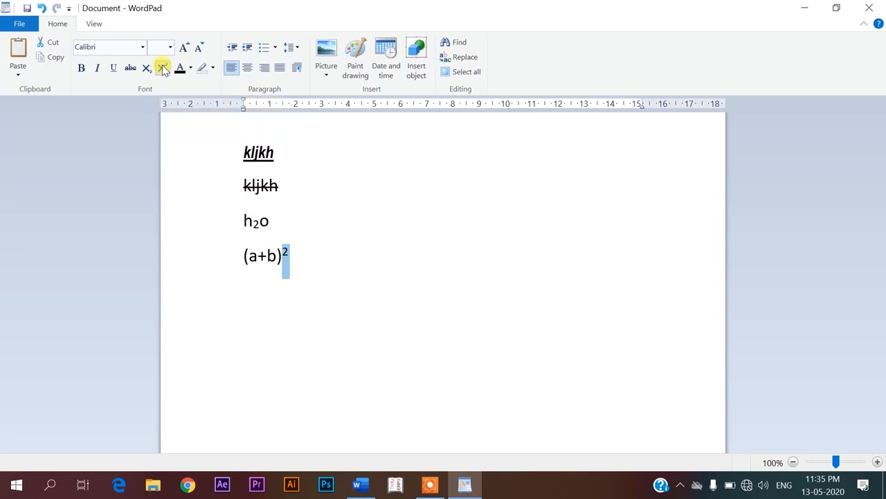
click(305, 259)
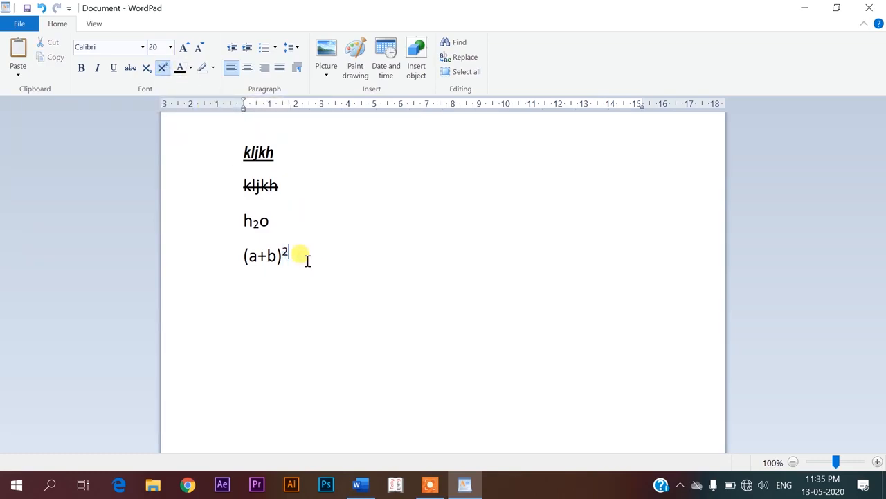
- Color the "h2o" text red and grow its font to size 24
drag(268, 220, 238, 212)
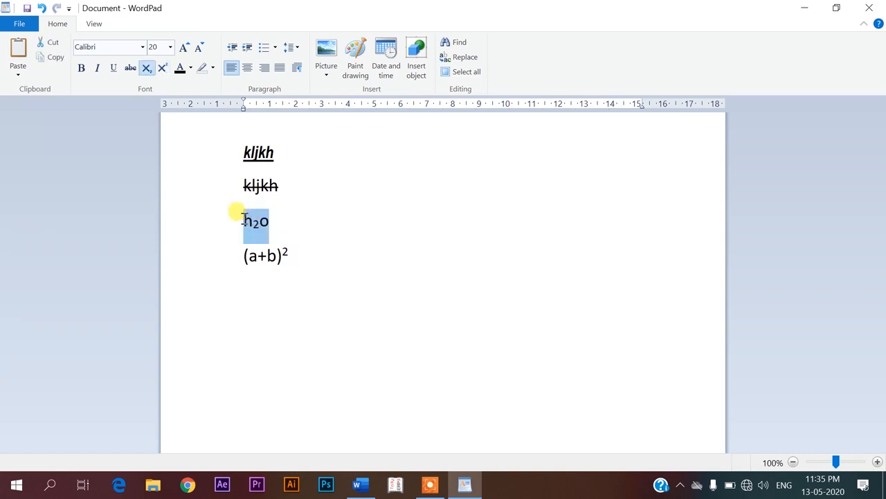
click(191, 68)
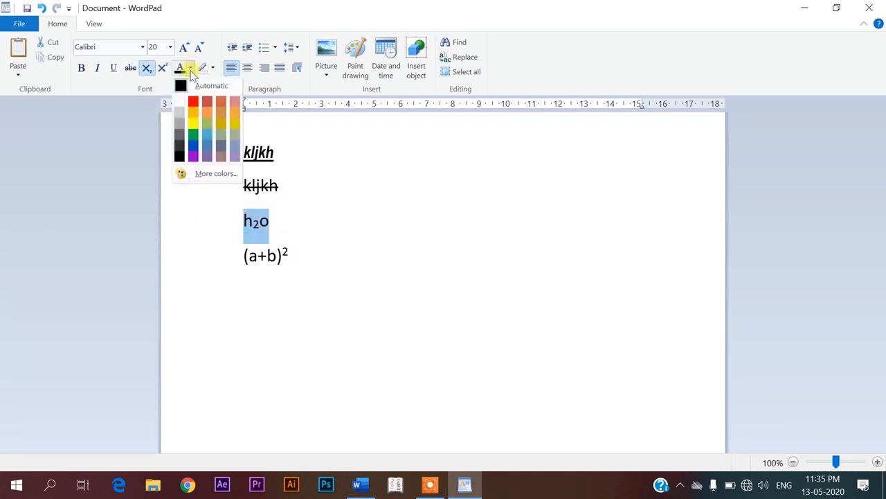
click(194, 102)
click(184, 47)
click(183, 48)
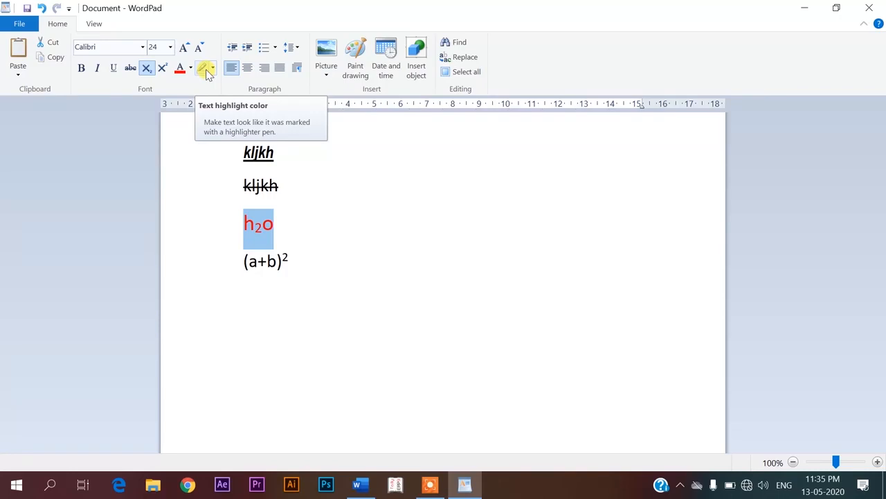
- Highlight the struck-through "kljkh" line in cyan
click(242, 188)
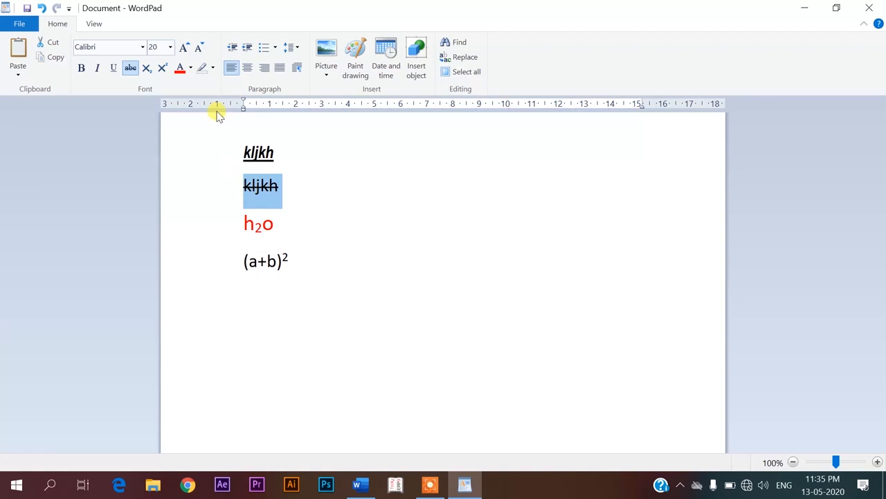
click(213, 67)
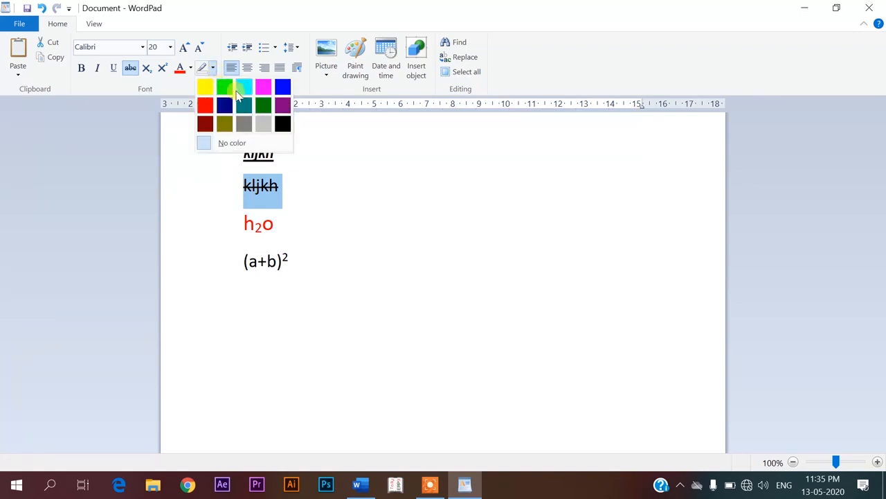
click(242, 88)
click(285, 196)
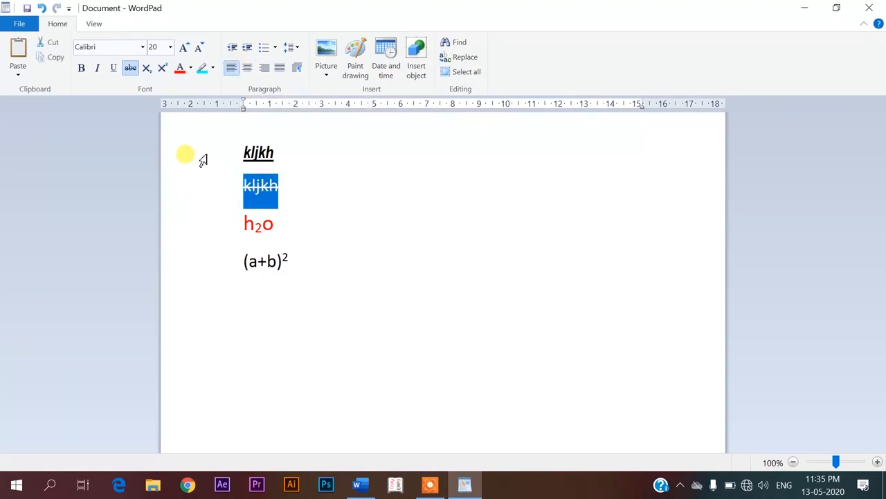
- Try center and right alignment on the struck-through "kljkh" line and return it to left alignment
click(248, 67)
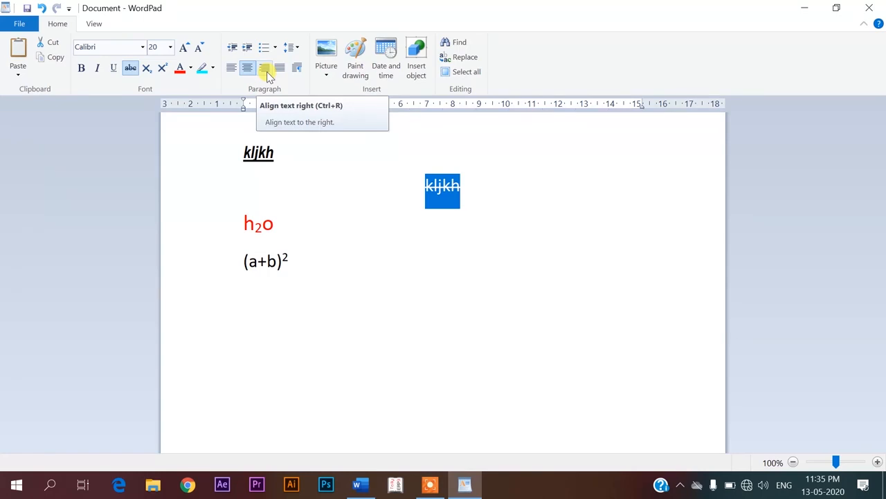
click(266, 71)
click(232, 72)
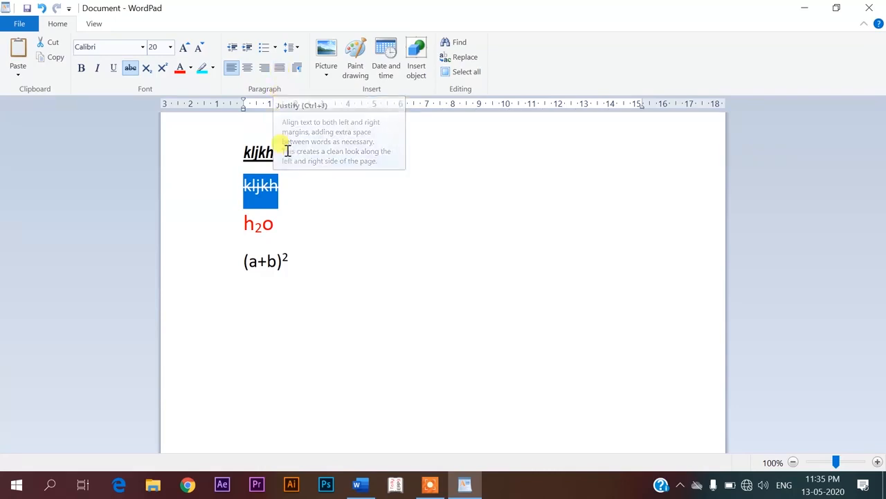
click(302, 196)
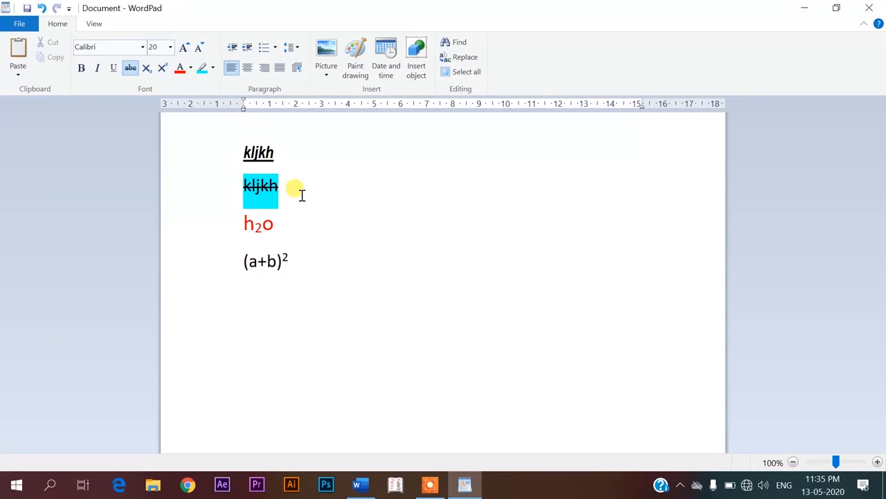
- Select the four lines of text, try center, right and left alignment on them, and finish by centering them
click(249, 149)
drag(256, 147, 277, 254)
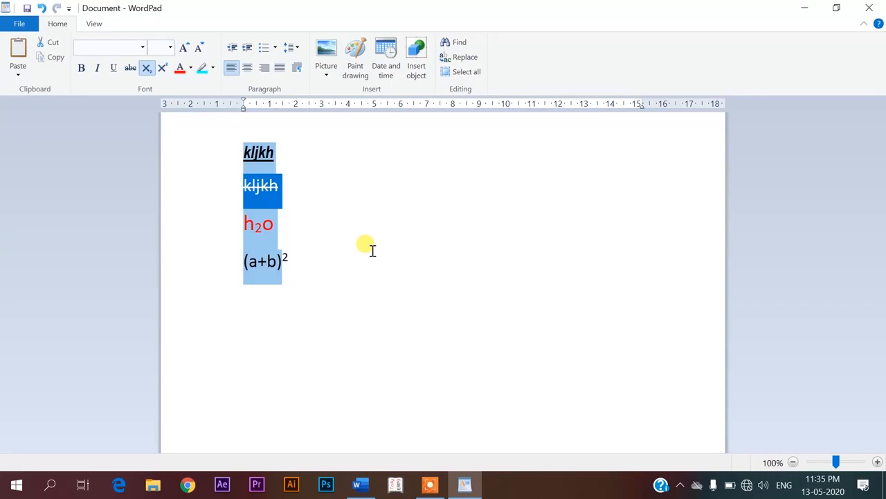
click(249, 71)
click(264, 69)
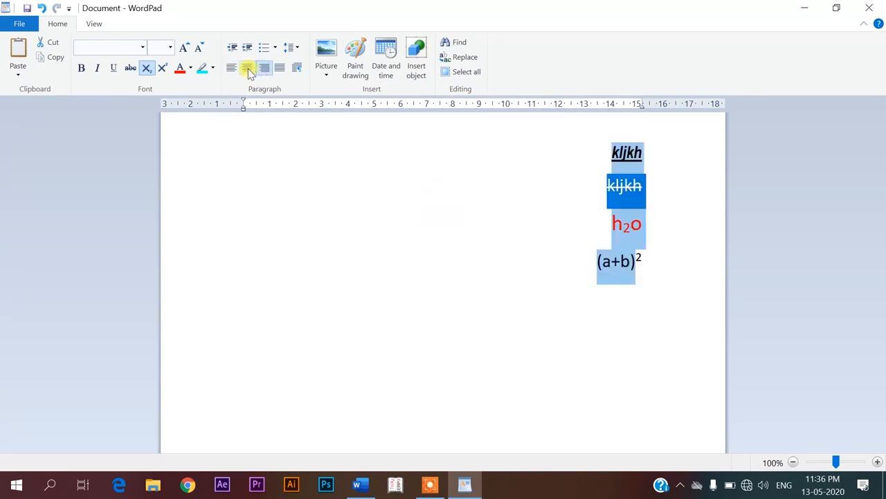
click(232, 70)
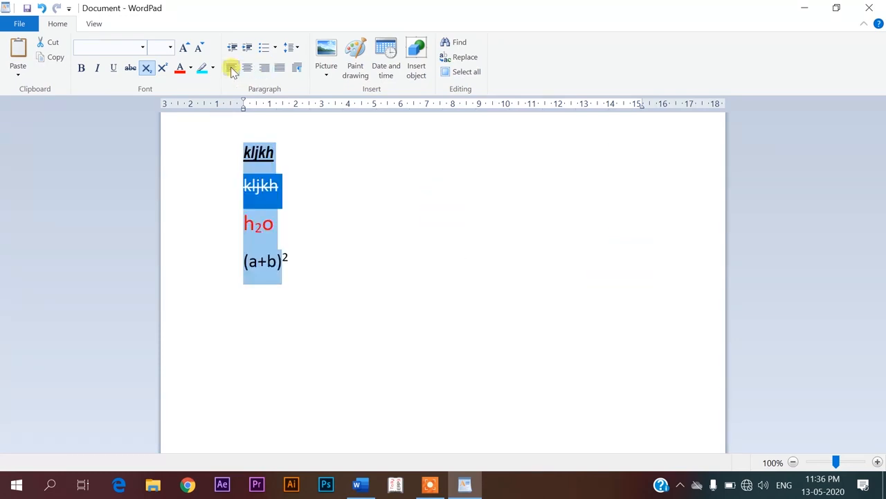
click(247, 69)
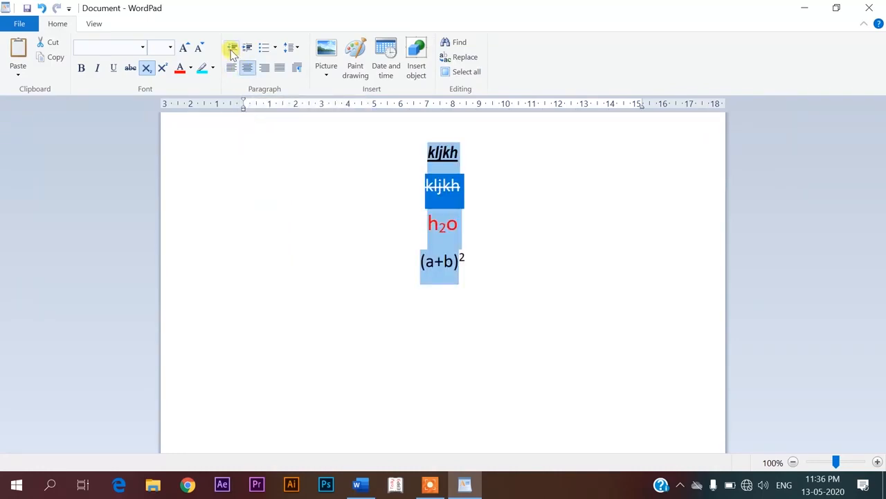
- Increase and decrease the indent of the four centered lines, ending seven indent levels in, at about 9 on the ruler
click(247, 49)
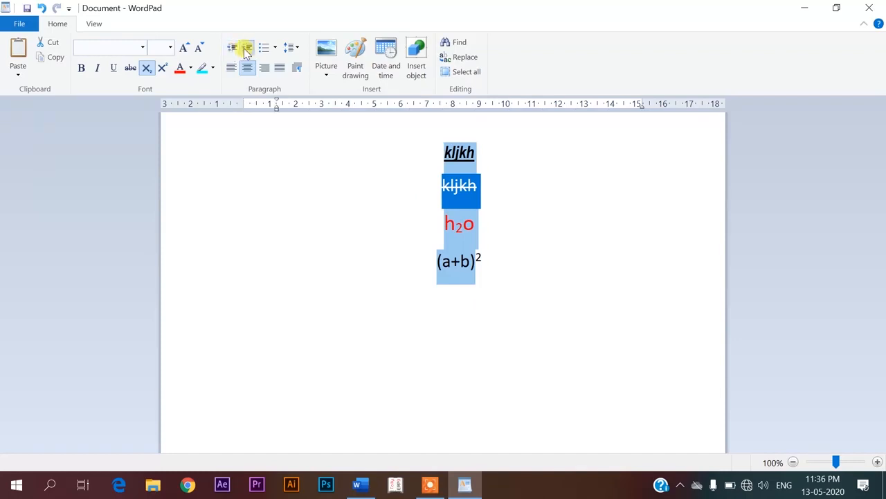
click(246, 48)
click(247, 50)
click(233, 49)
click(233, 49)
click(245, 50)
click(246, 49)
click(246, 48)
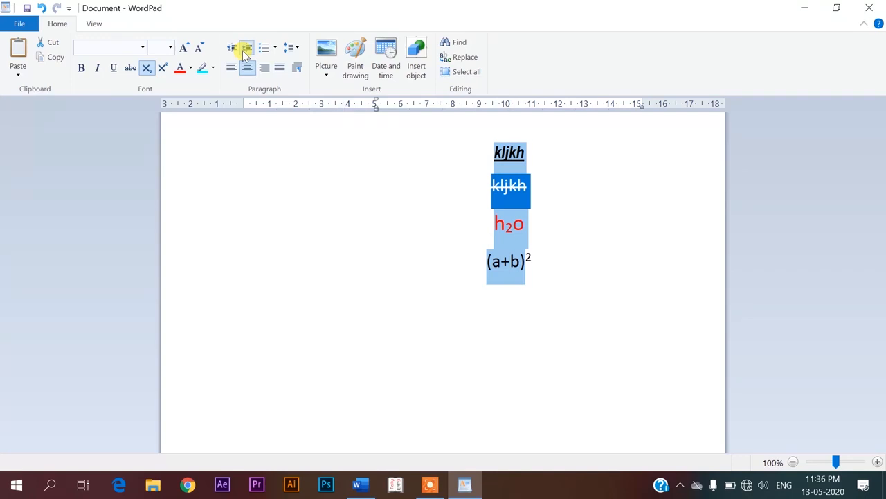
click(246, 50)
click(246, 50)
click(246, 50)
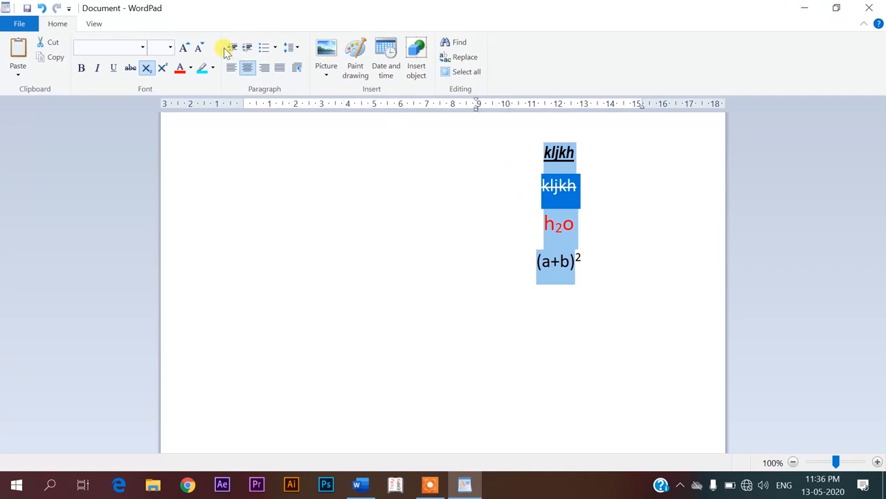
- Decrease the indent of the four centered lines by four levels
click(231, 50)
click(231, 50)
click(231, 50)
click(231, 50)
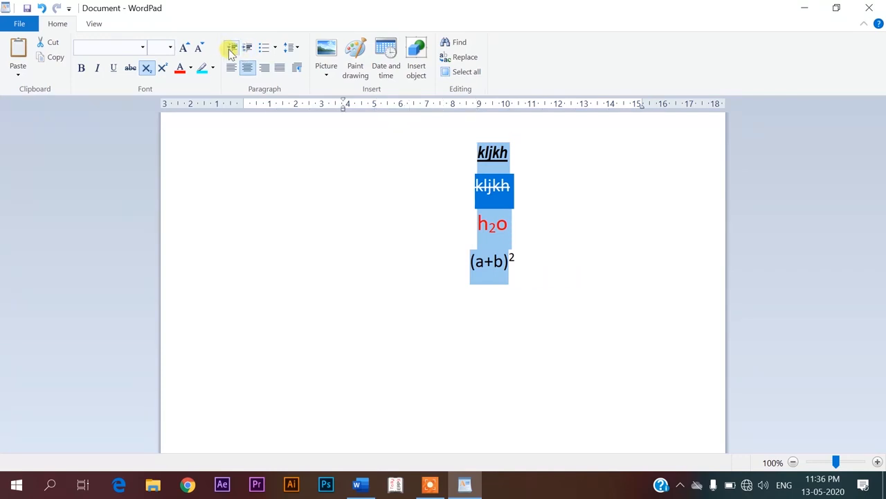
- Preview the bullet and numbering styles on the four selected lines, and place the cursor at the end of (a+b)²
click(277, 48)
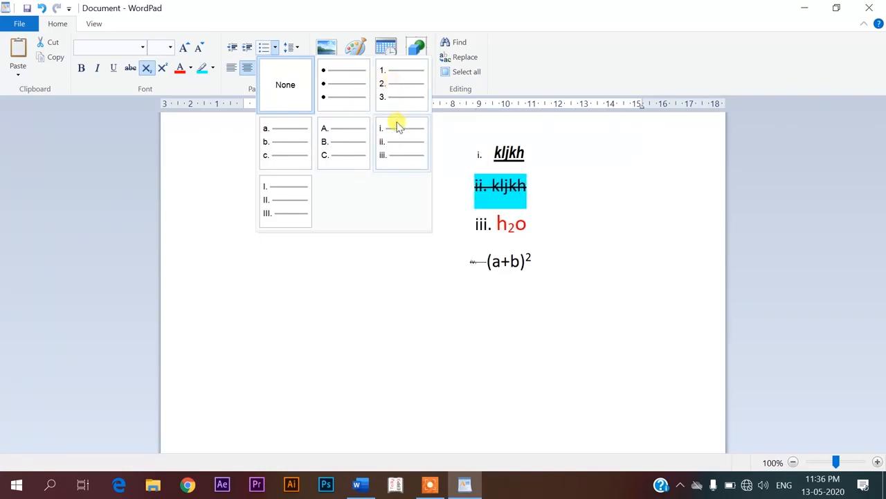
click(356, 263)
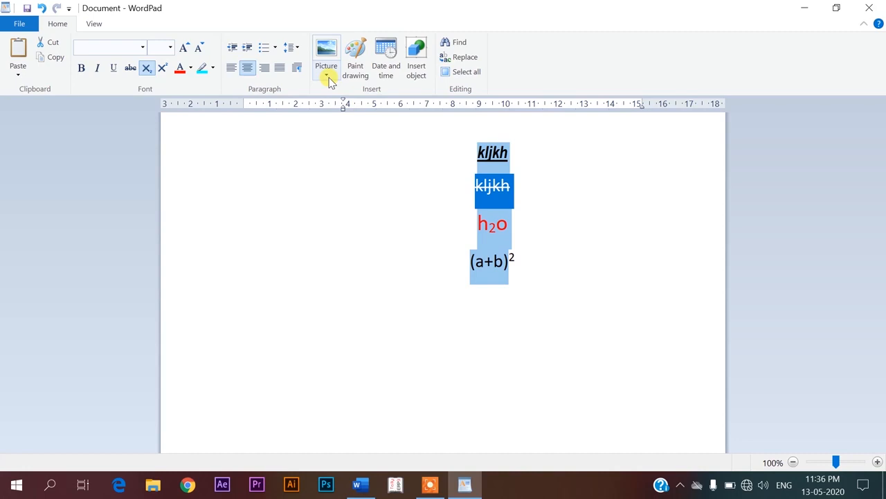
click(520, 258)
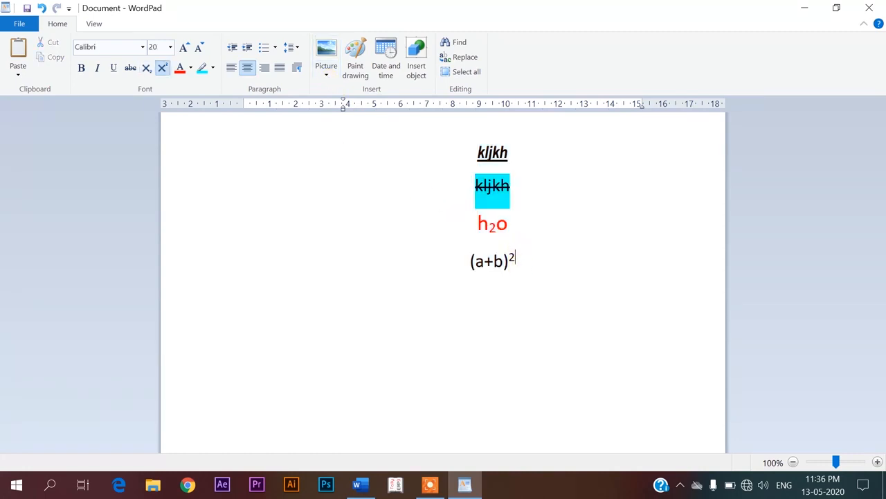
click(327, 72)
click(346, 89)
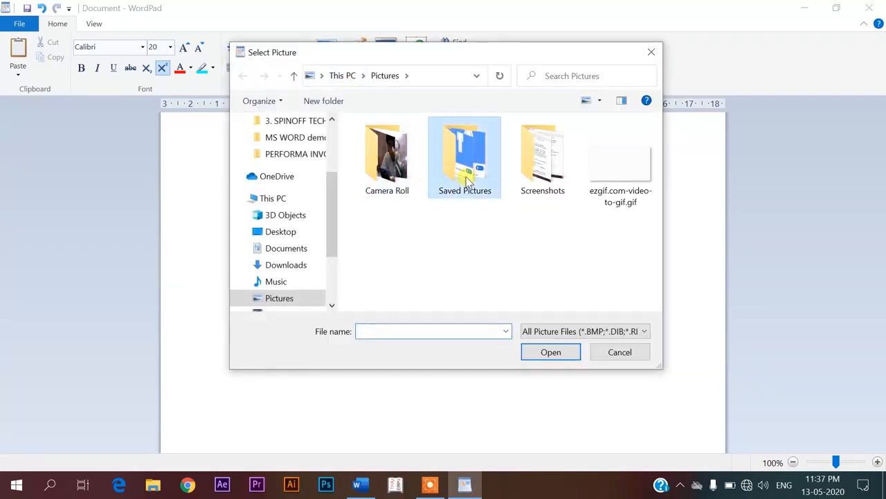
double_click(437, 173)
click(392, 151)
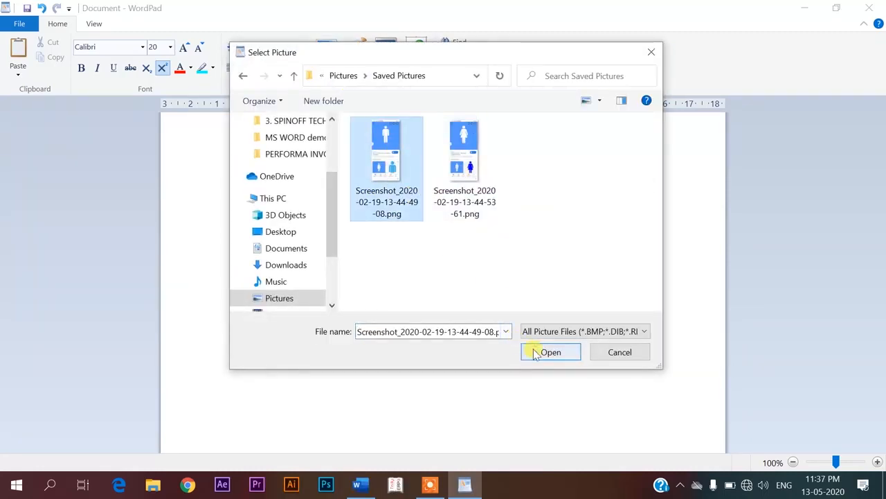
click(544, 352)
click(449, 294)
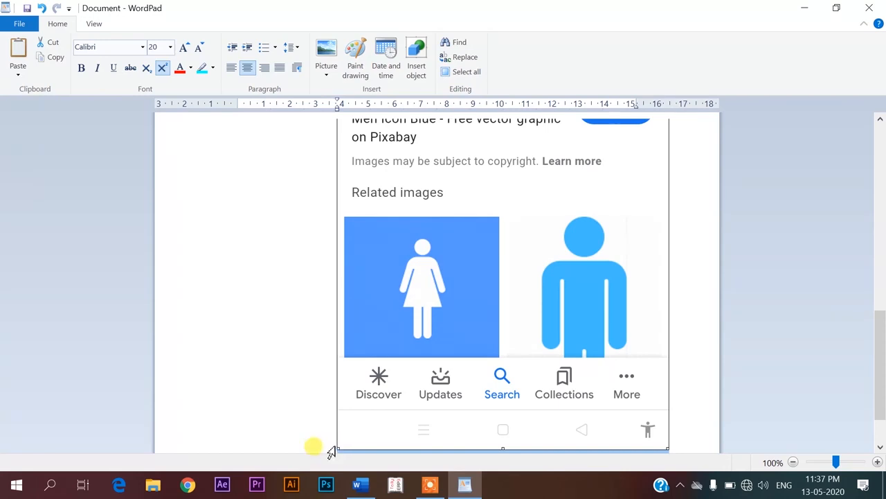
- Resize the inserted picture to 65% horizontally and vertically with the aspect ratio locked
drag(332, 454, 380, 401)
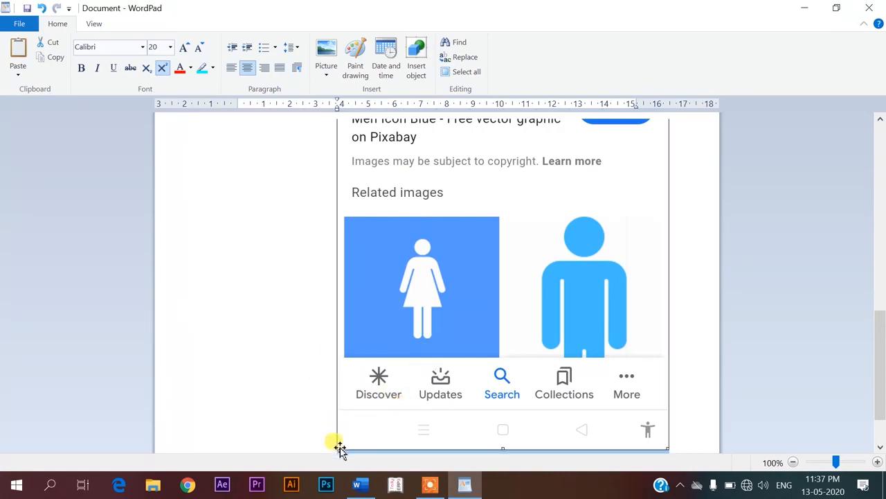
drag(337, 449, 358, 389)
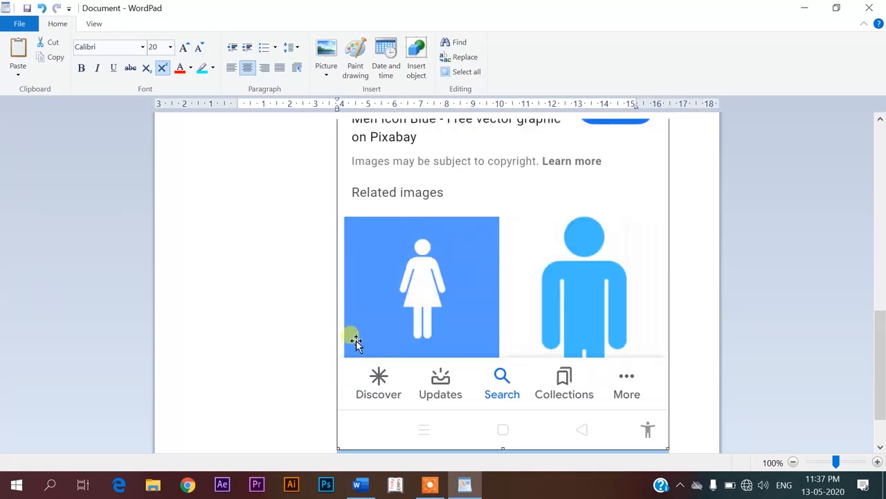
click(324, 67)
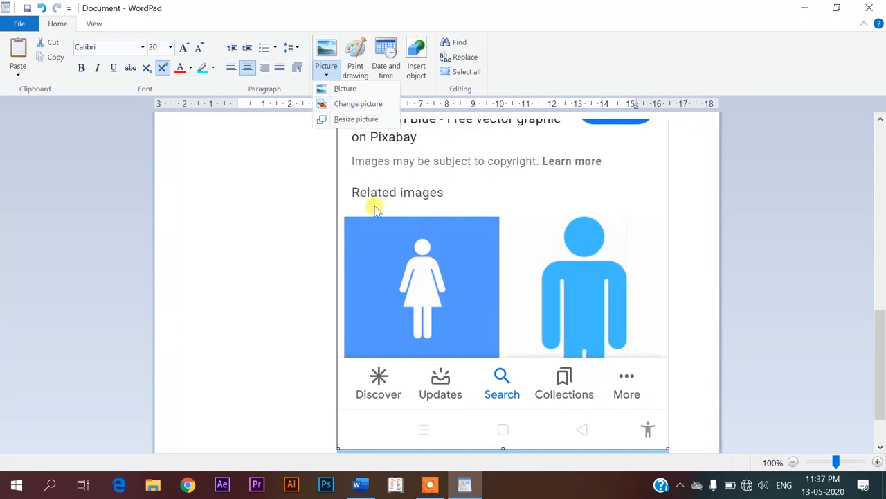
click(361, 119)
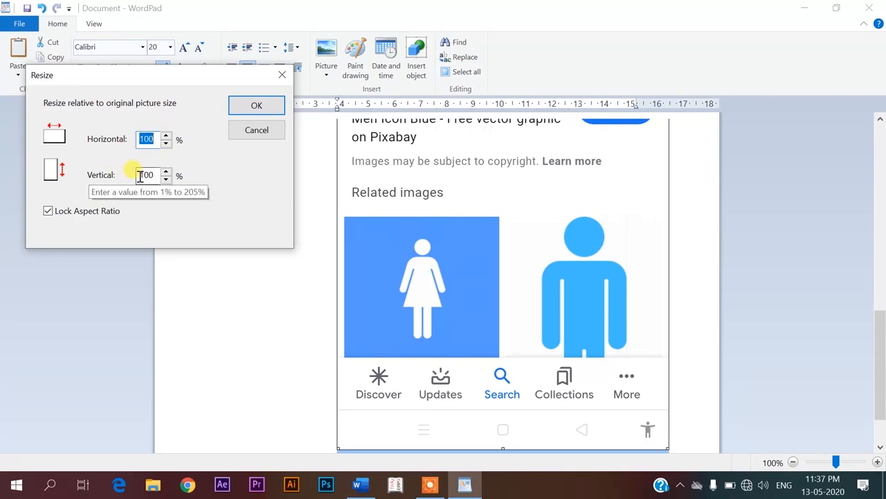
click(167, 180)
click(166, 180)
click(167, 179)
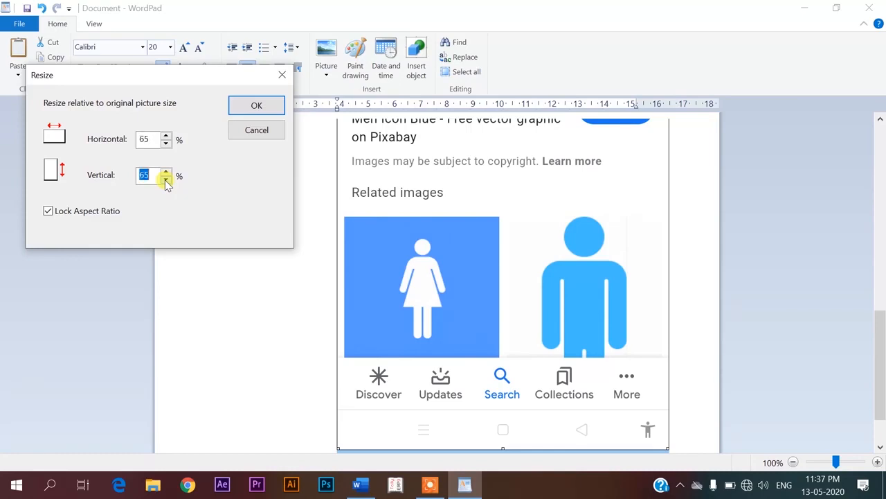
click(254, 107)
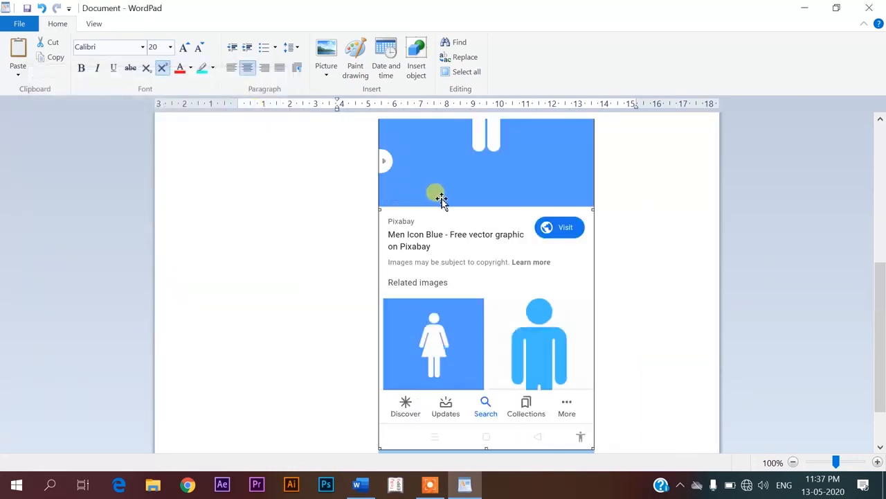
- Start a Paint drawing in the document, try a black fill, and fill the whole canvas with red
click(355, 64)
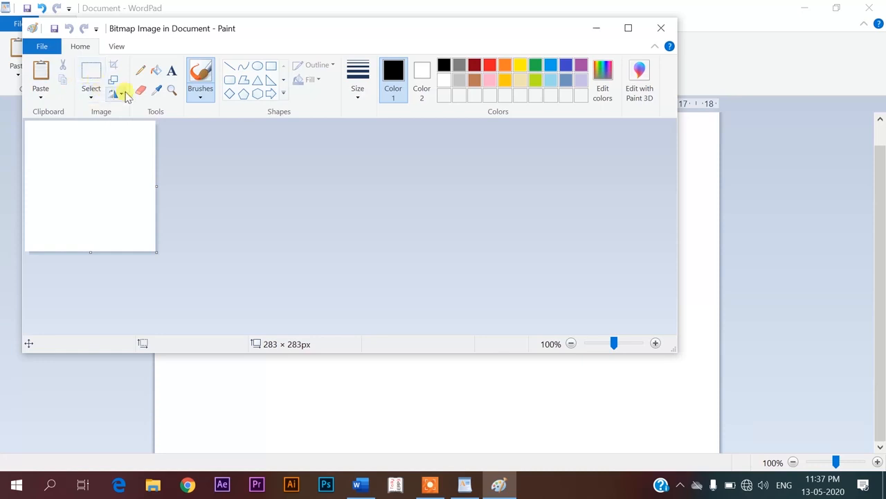
click(156, 72)
click(82, 138)
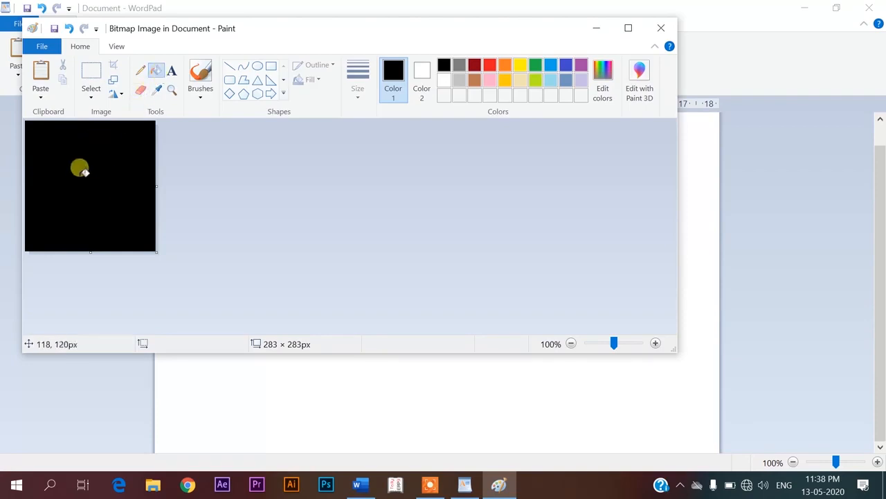
click(487, 65)
click(95, 182)
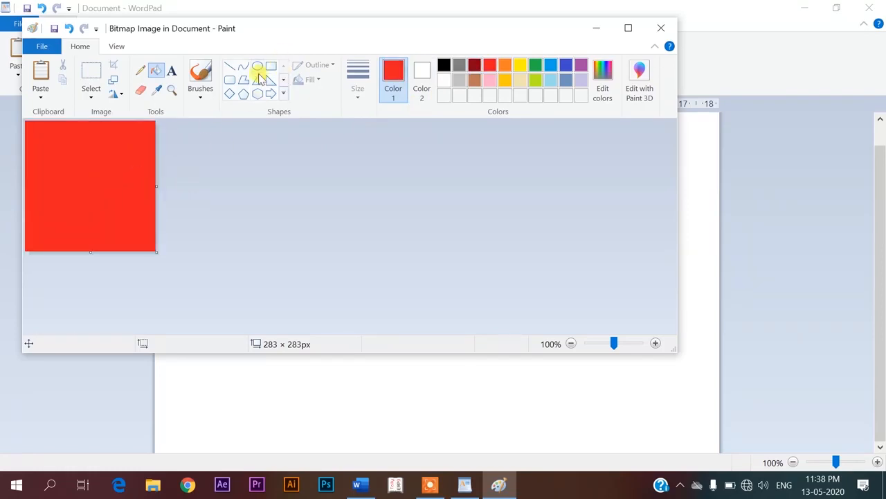
- Draw an ellipse of about 138 × 124 px on the red canvas and give it a light blue outline
click(260, 66)
drag(47, 150, 111, 208)
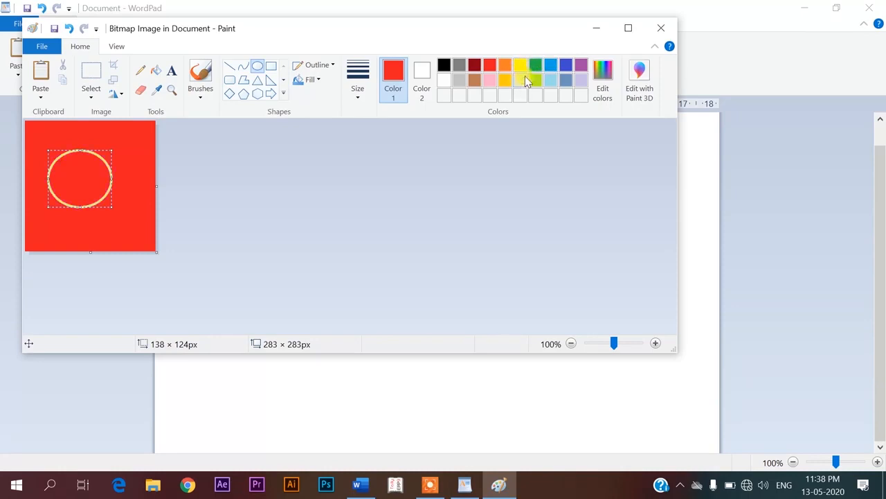
click(549, 66)
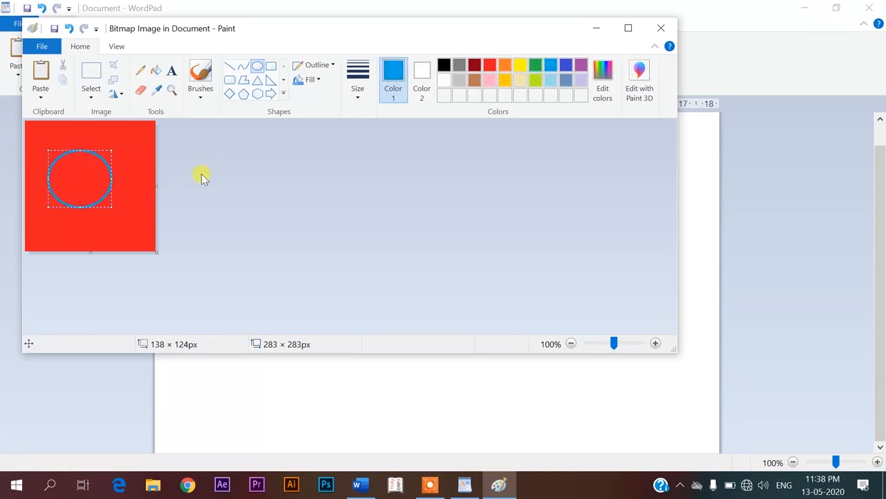
- Try a red fill inside the blue-outlined ellipse and fill it with the same light blue
click(151, 73)
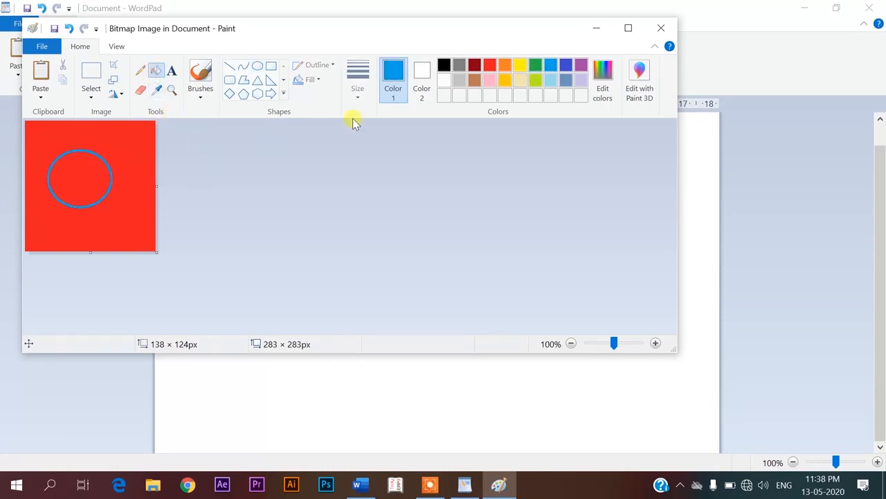
click(488, 66)
click(94, 177)
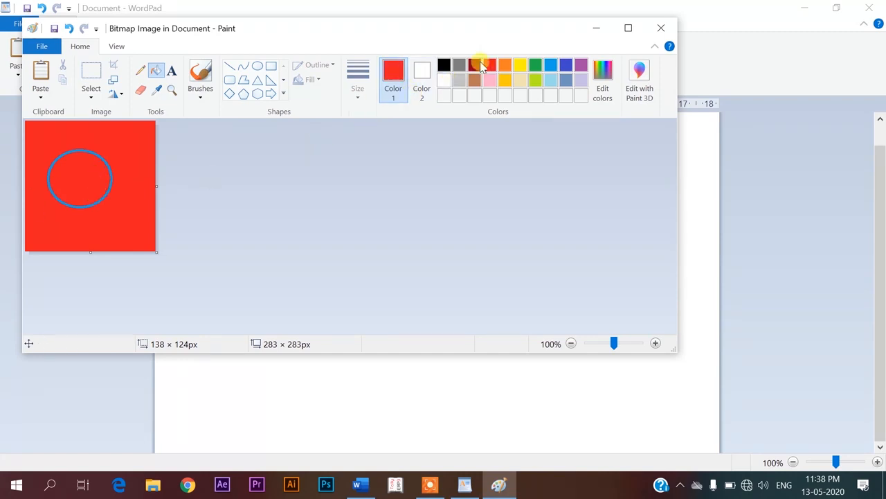
click(550, 66)
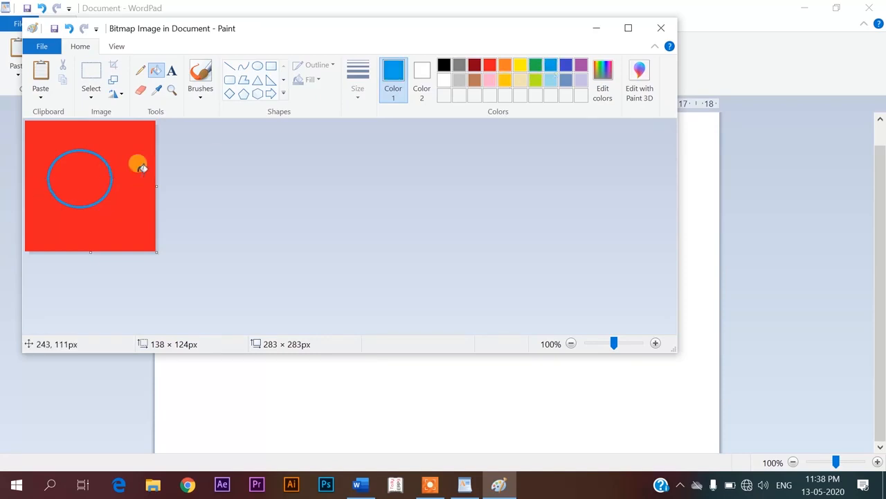
click(101, 171)
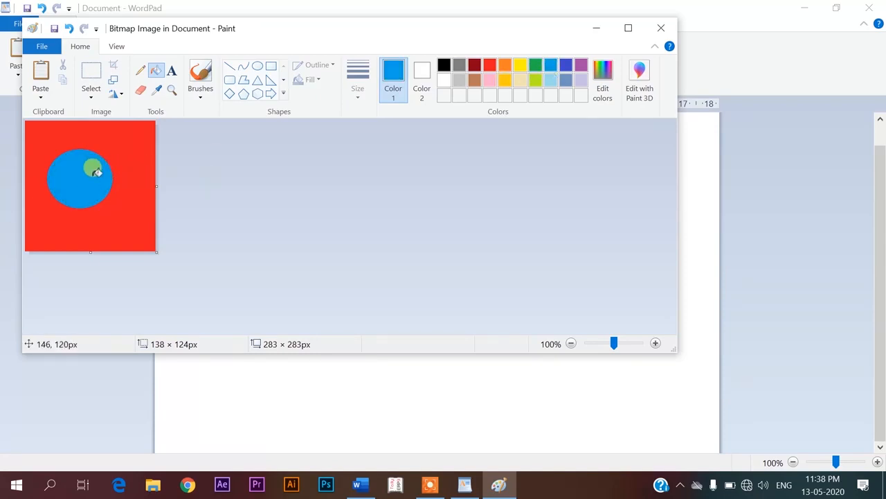
- Paint freehand light blue strokes with a calligraphy brush beside and below the ellipse
click(200, 91)
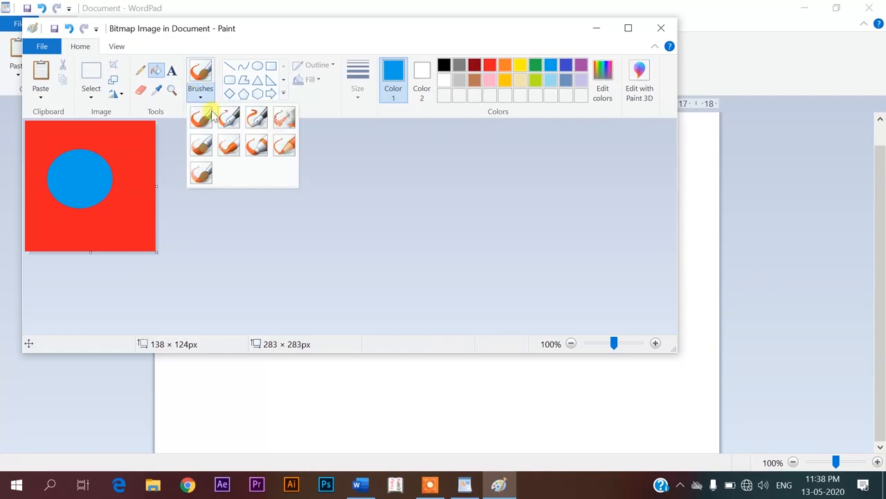
click(257, 119)
mouse_move(102, 139)
mouse_down()
mouse_move(129, 150)
mouse_move(138, 176)
mouse_move(92, 213)
mouse_up()
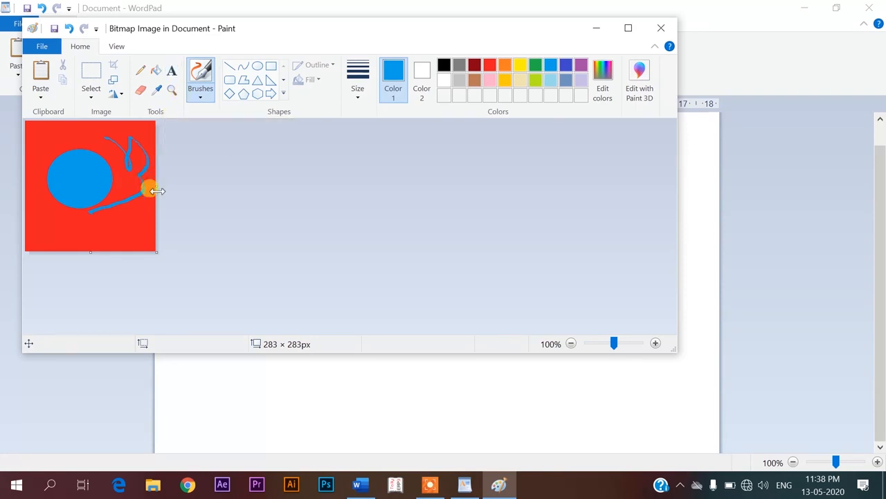
- Widen the canvas to about 811 px, add the text "gth" in its white area, and close Paint to return to WordPad
drag(156, 186, 399, 219)
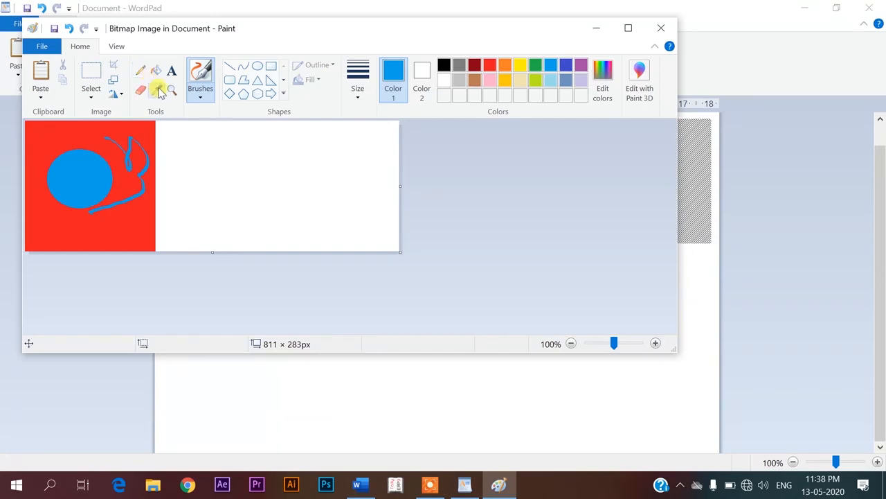
click(171, 70)
drag(177, 150, 344, 205)
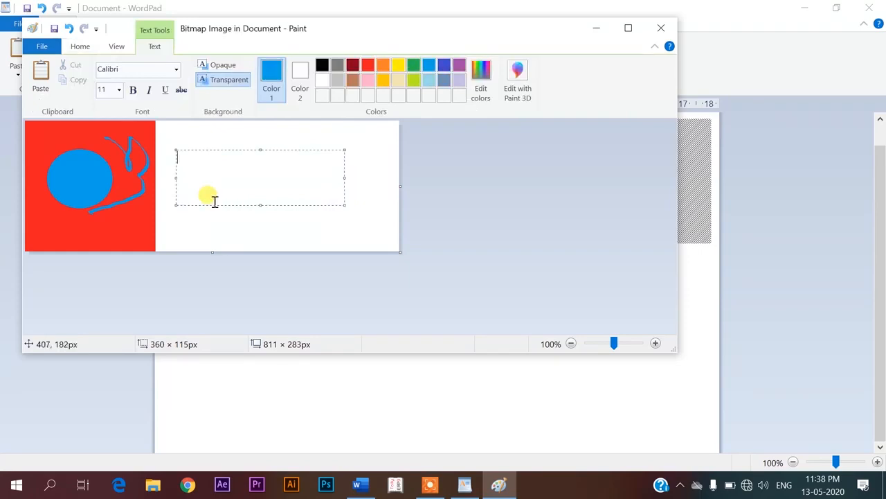
text(gth)
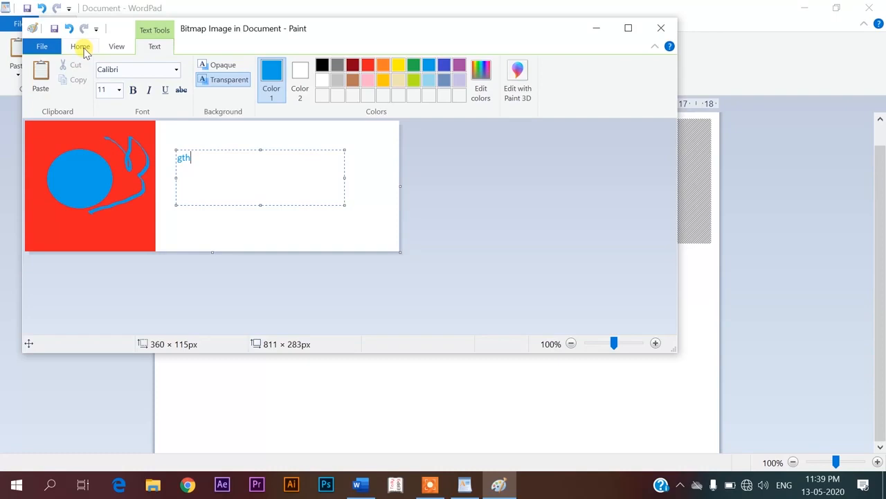
click(660, 27)
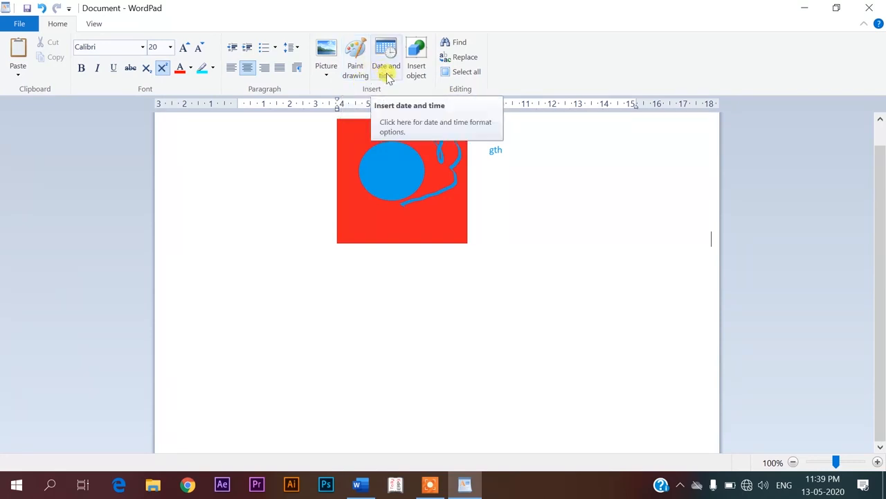
- Insert the current date on the line below the drawing in the format 13-05-20
click(468, 219)
click(417, 280)
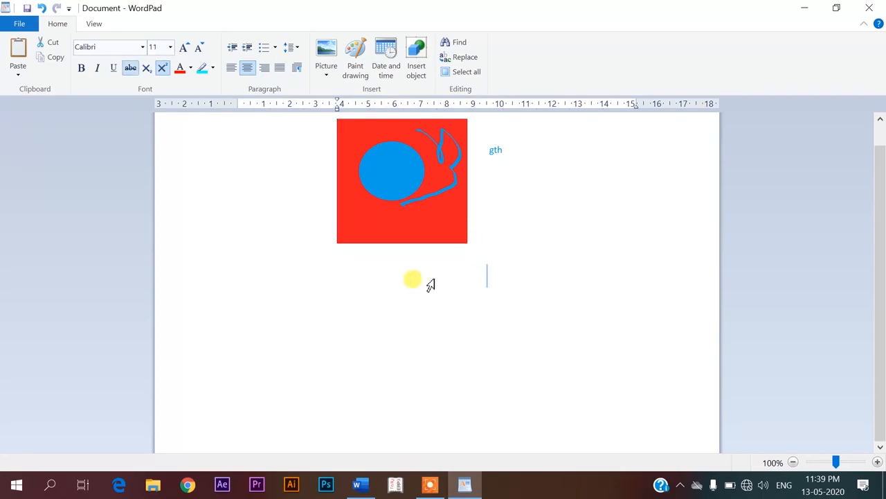
click(383, 63)
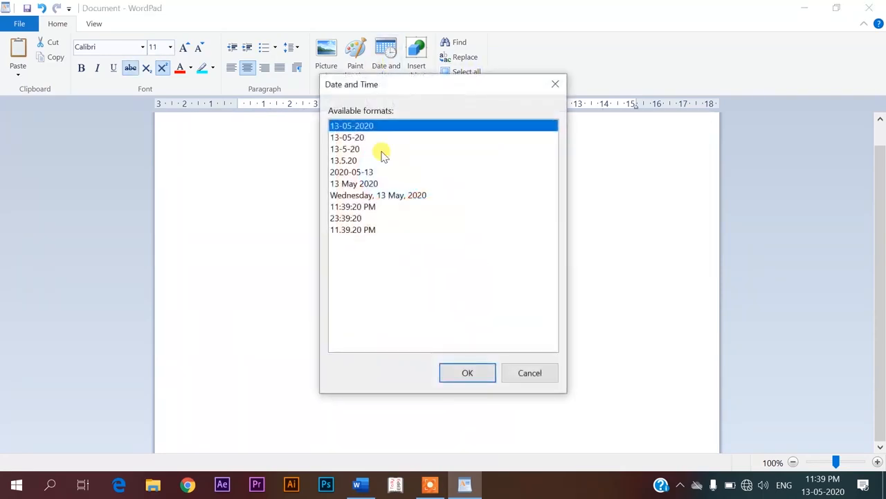
click(350, 137)
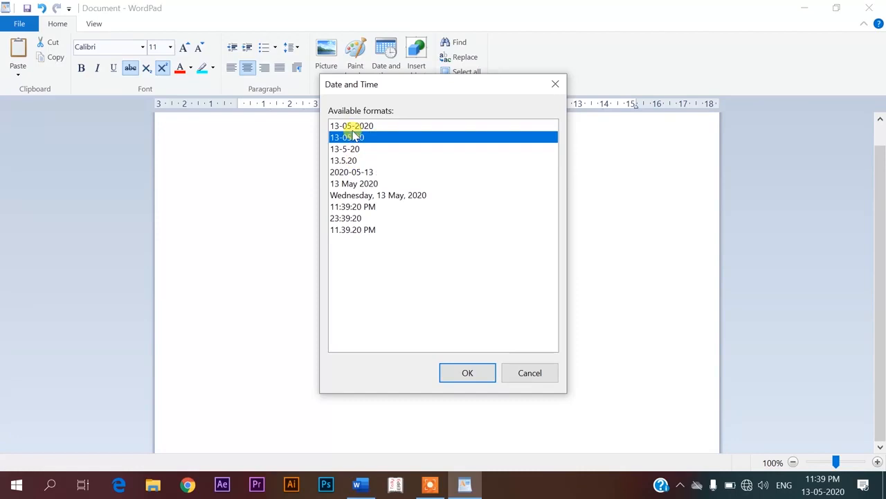
click(475, 374)
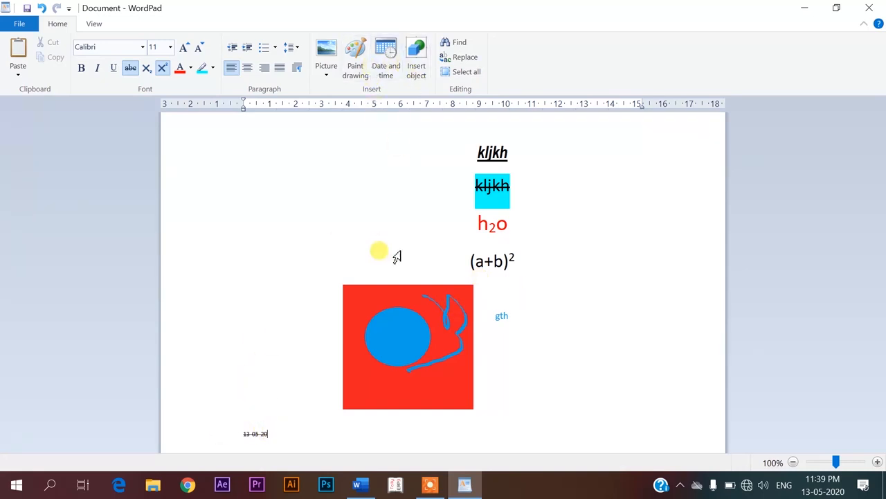
- Insert the date again directly after the first one in the format Wednesday, 13 May, 2020
click(394, 63)
click(367, 195)
click(457, 368)
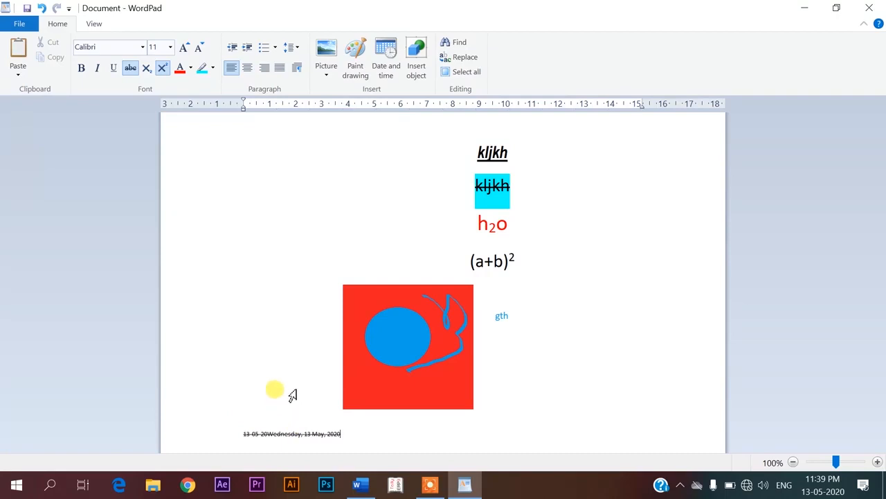